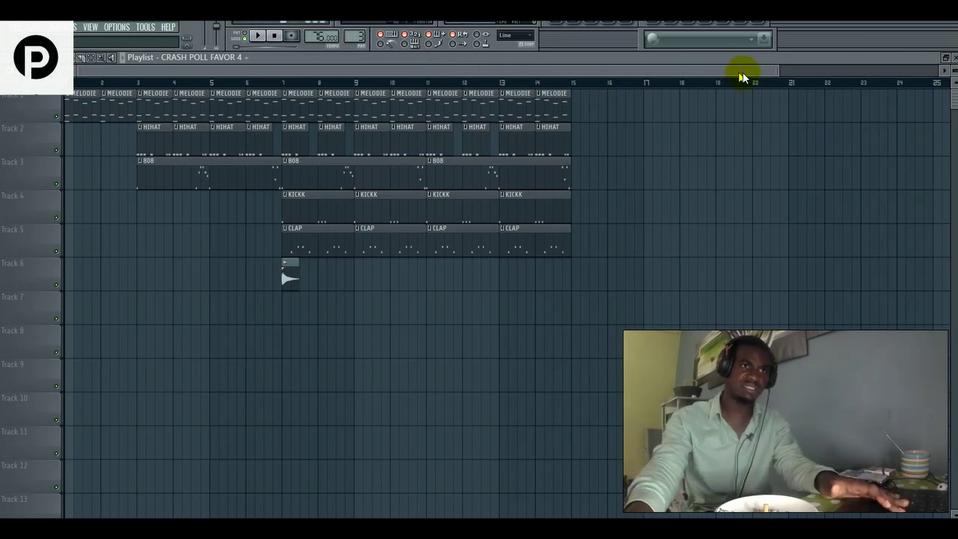
Show the mixer, enable and open the first Fruity Parametric EQ 2 on the Purity track, and audition the melody through it.
{"action": "left_click_drag", "start_coordinate": [780, 75], "coordinate": [603, 75]}
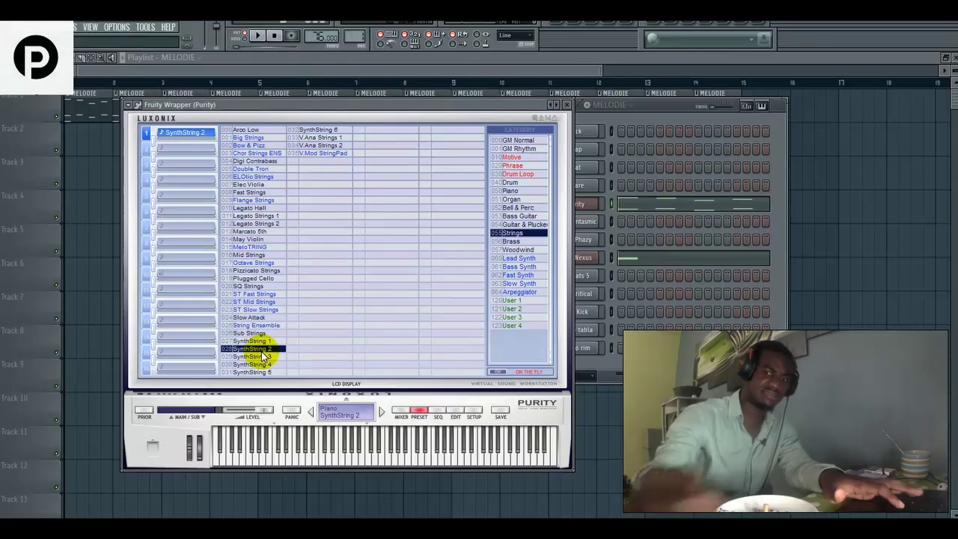
{"action": "left_click", "coordinate": [571, 106]}
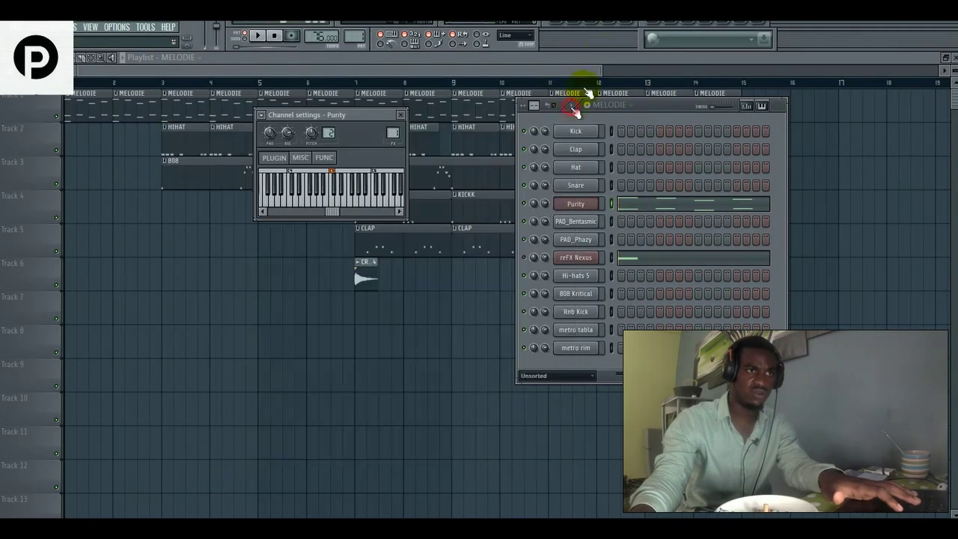
{"action": "key", "text": "F9"}
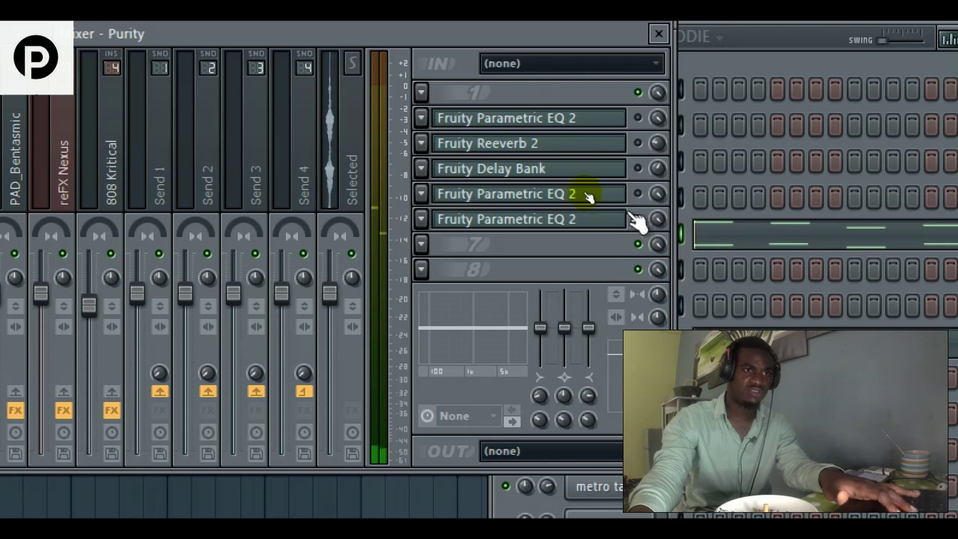
{"action": "left_click", "coordinate": [591, 150]}
{"action": "left_click", "coordinate": [615, 122]}
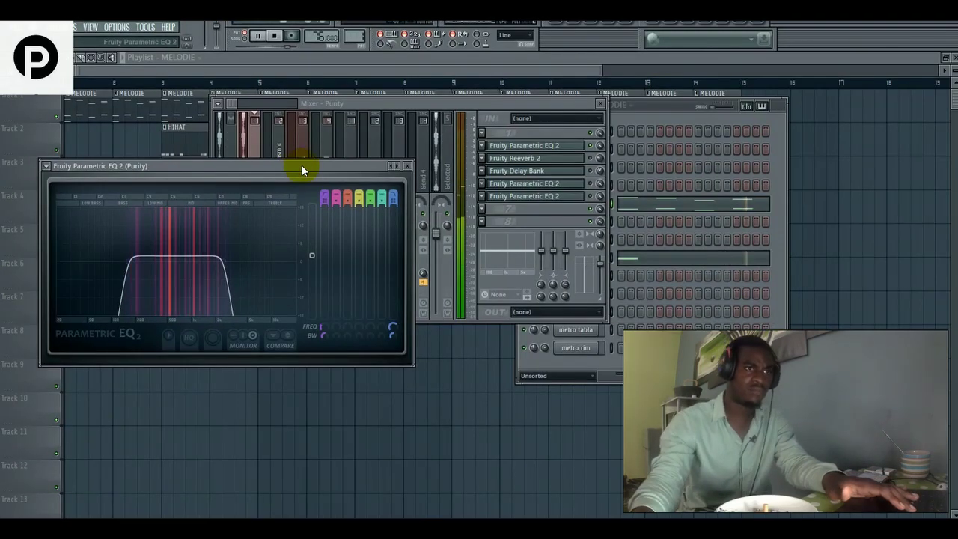
{"action": "key", "text": "space"}
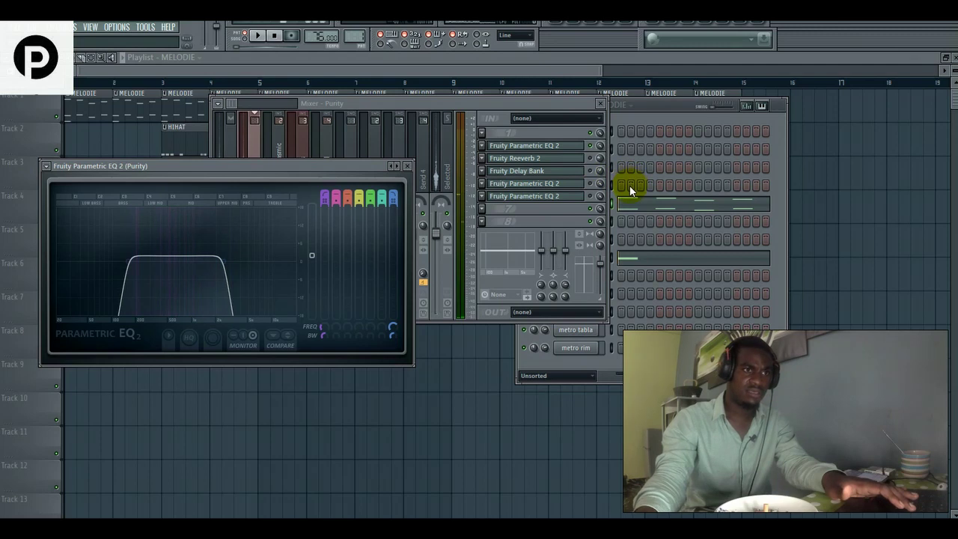
Review the Fruity Reeverb 2 settings on the Purity mixer track, then close its window.
{"action": "left_click", "coordinate": [578, 159]}
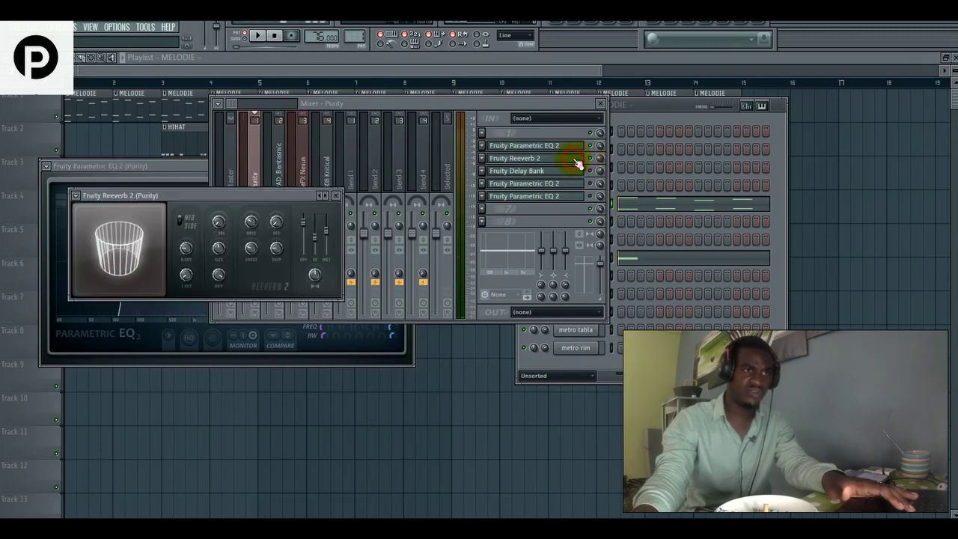
{"action": "left_click_drag", "start_coordinate": [257, 198], "coordinate": [368, 181]}
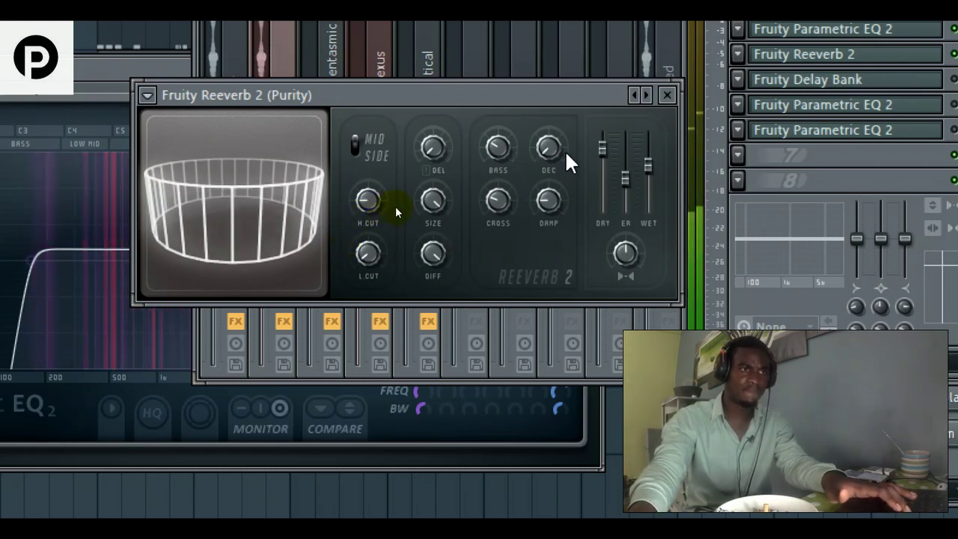
{"action": "left_click", "coordinate": [667, 95]}
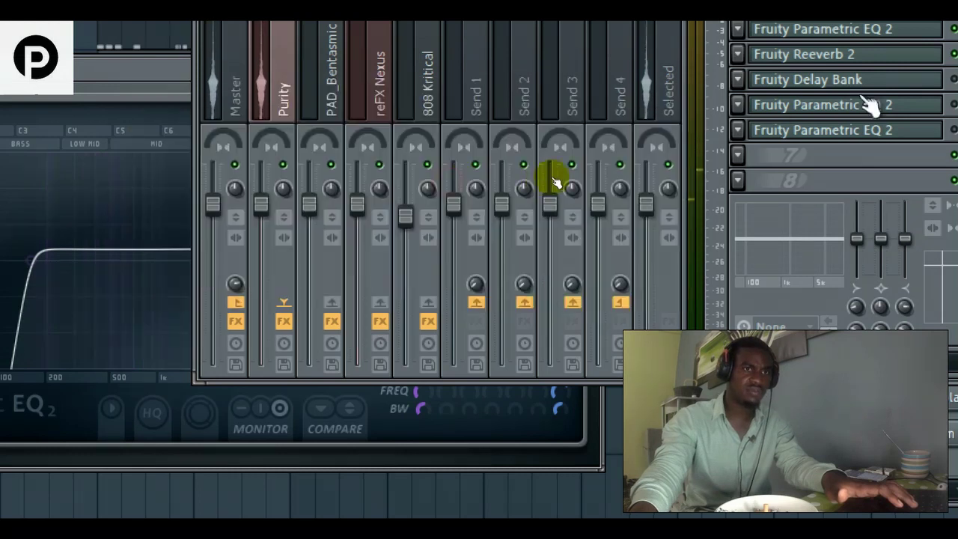
Examine the curve of the Fruity Parametric EQ 2 directly after Fruity Delay Bank while playing the melody, then close it.
{"action": "left_click", "coordinate": [812, 107]}
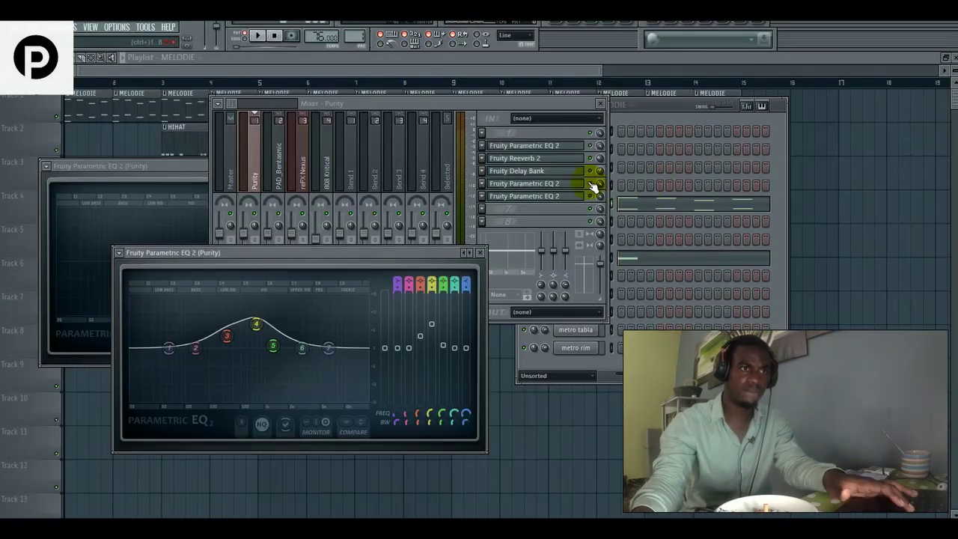
{"action": "key", "text": "space"}
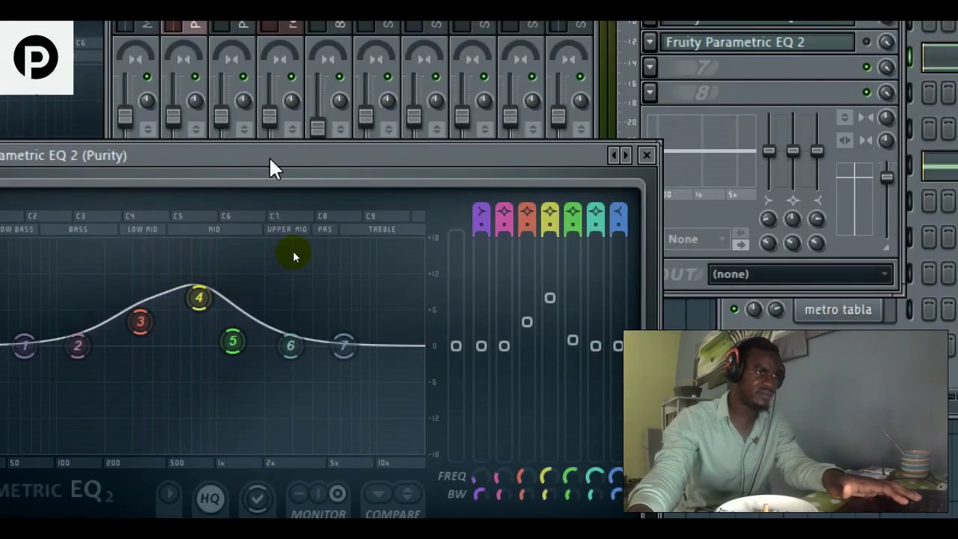
{"action": "left_click_drag", "start_coordinate": [269, 158], "coordinate": [410, 68]}
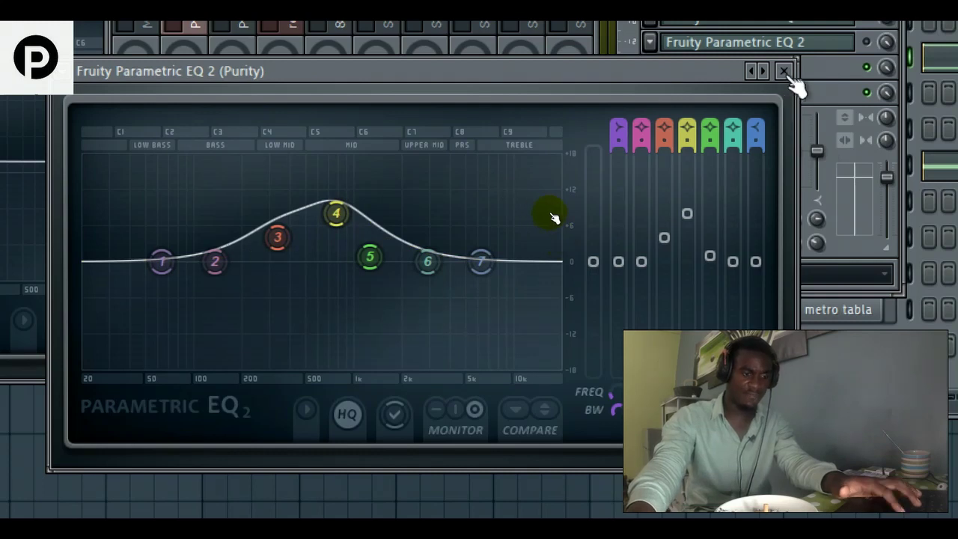
{"action": "key", "text": "space"}
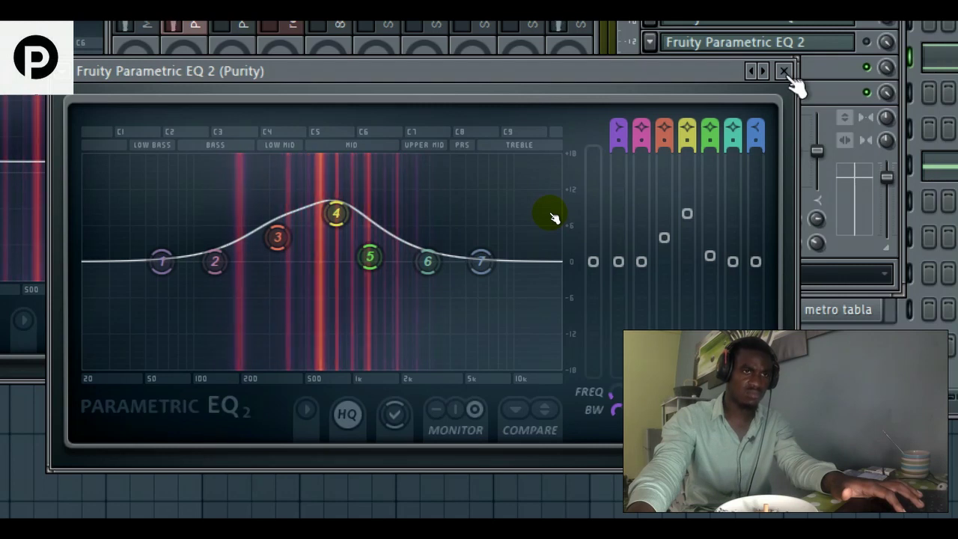
{"action": "left_click", "coordinate": [785, 71]}
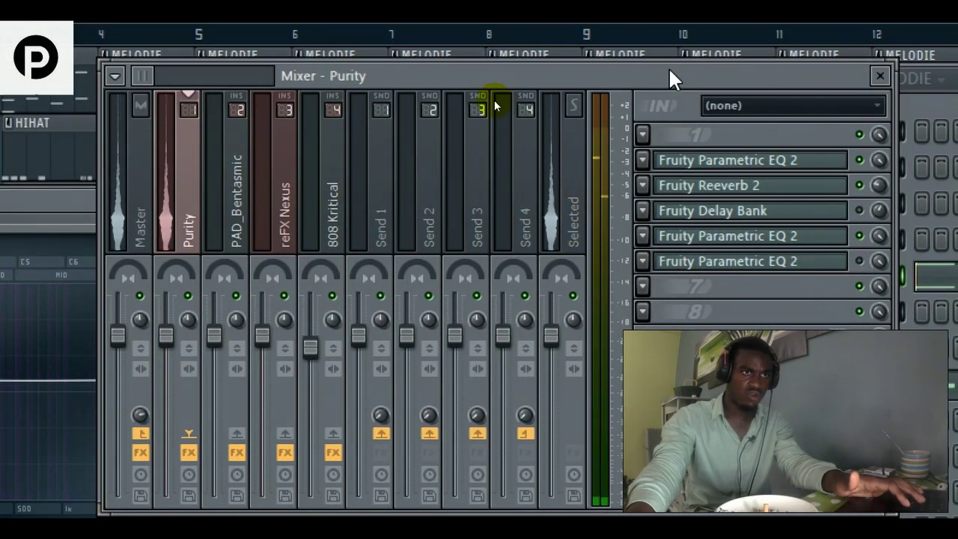
Inspect the filter curve of the last Fruity Parametric EQ 2 on the Purity mixer track, then close it.
{"action": "left_click_drag", "start_coordinate": [669, 75], "coordinate": [530, 74]}
{"action": "left_click", "coordinate": [677, 262]}
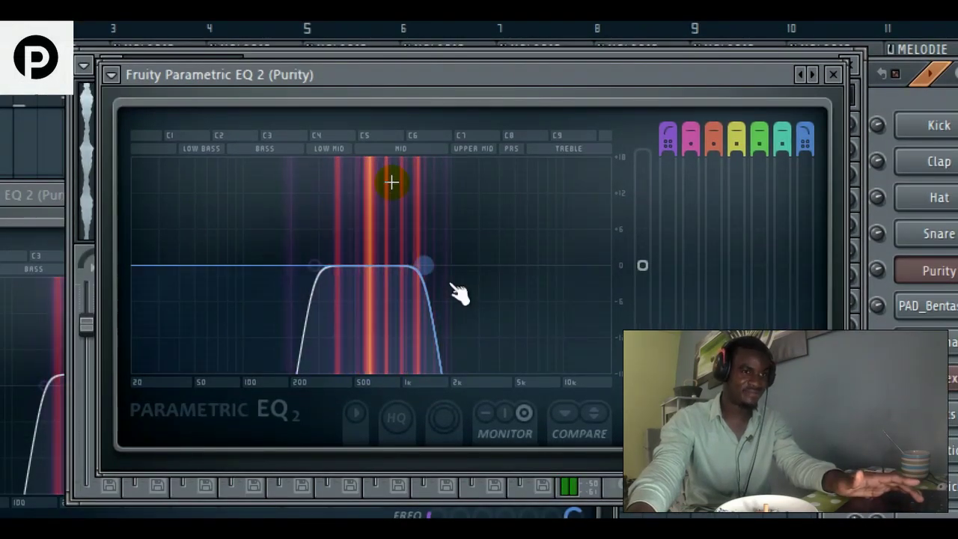
{"action": "left_click", "coordinate": [835, 76]}
Open the Purity melody in the piano roll and examine its notes by playing the pattern and auditioning keys.
{"action": "left_click", "coordinate": [672, 200]}
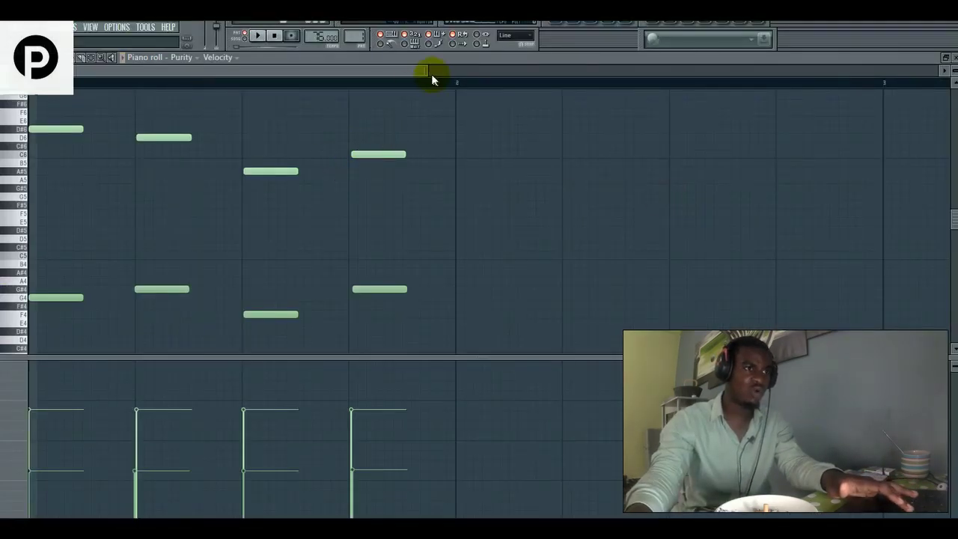
{"action": "left_click_drag", "start_coordinate": [426, 71], "coordinate": [284, 70]}
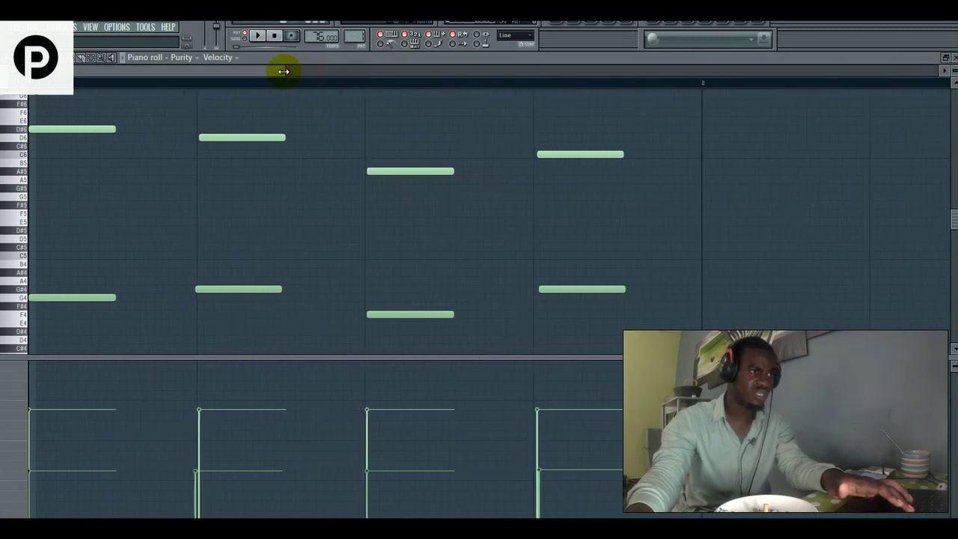
{"action": "left_click", "coordinate": [21, 114]}
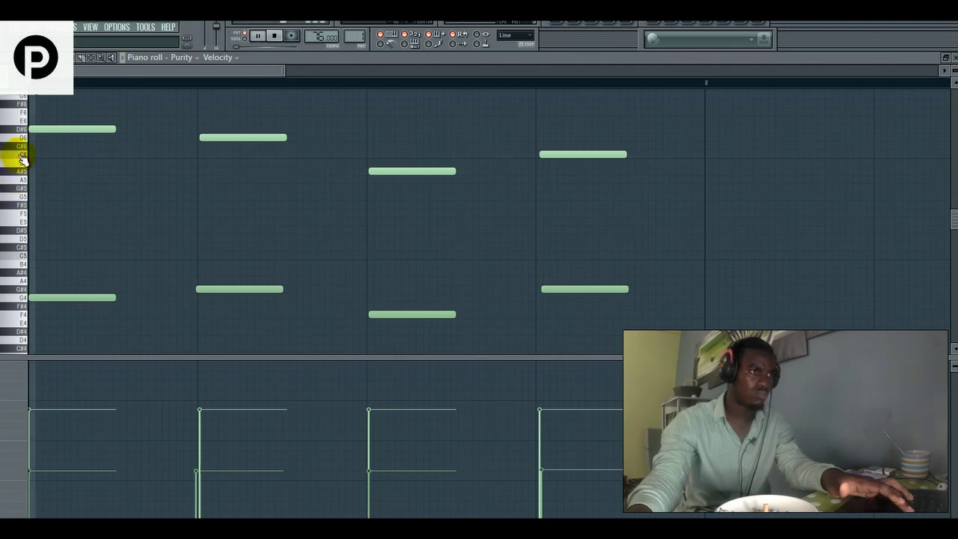
{"action": "key", "text": "space"}
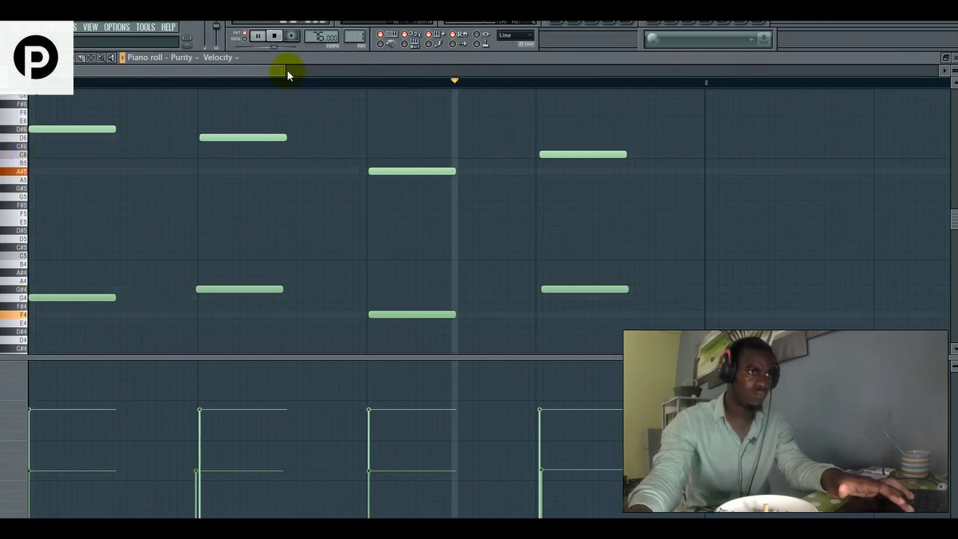
{"action": "left_click_drag", "start_coordinate": [287, 70], "coordinate": [246, 72]}
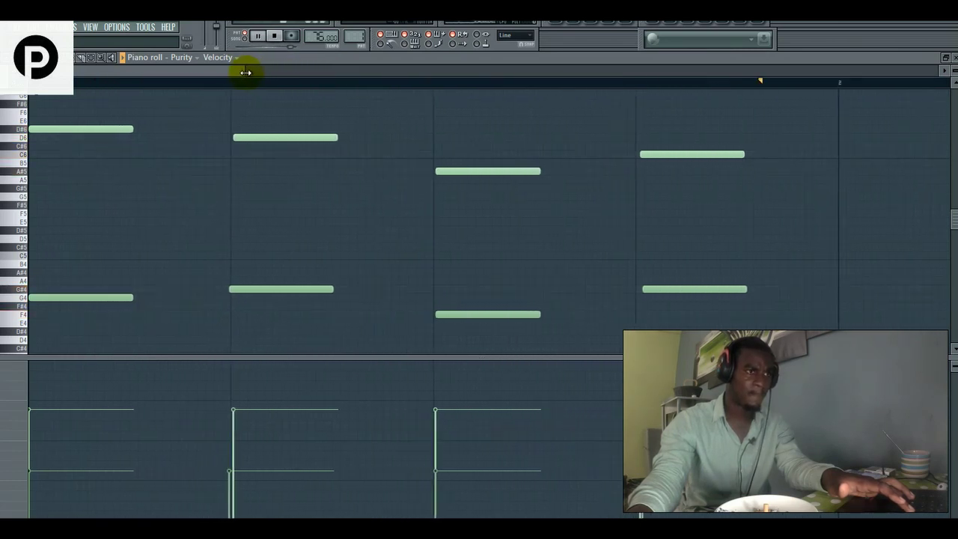
{"action": "key", "text": "space"}
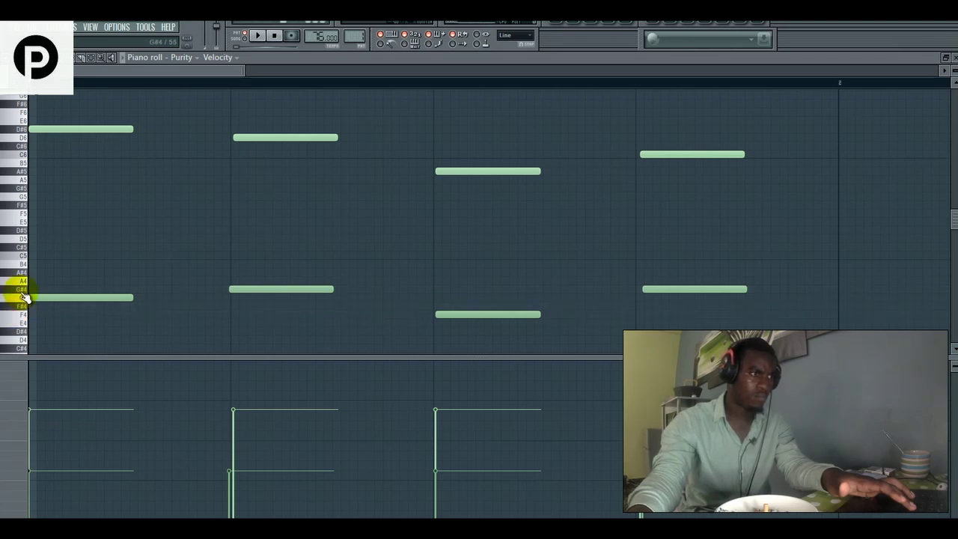
{"action": "key", "text": "space"}
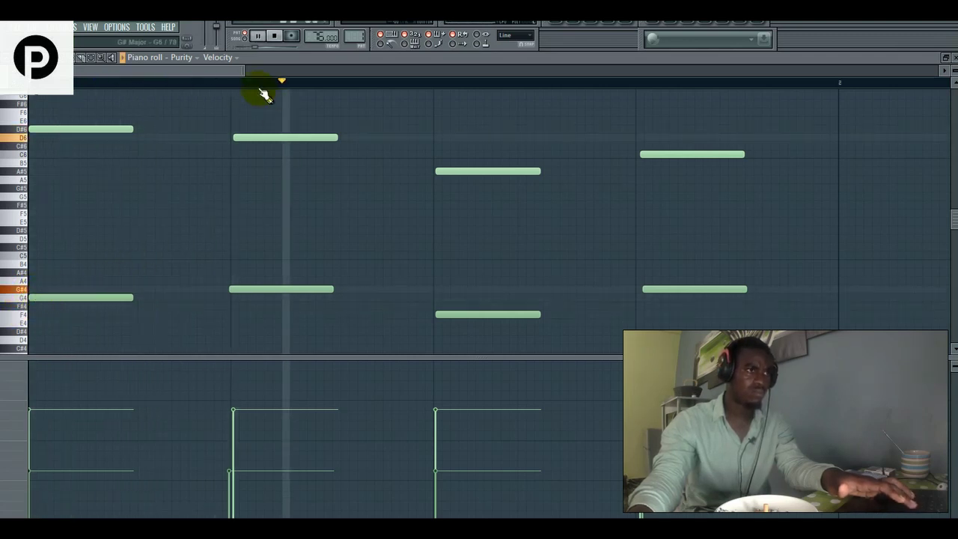
{"action": "left_click_drag", "start_coordinate": [244, 72], "coordinate": [324, 73]}
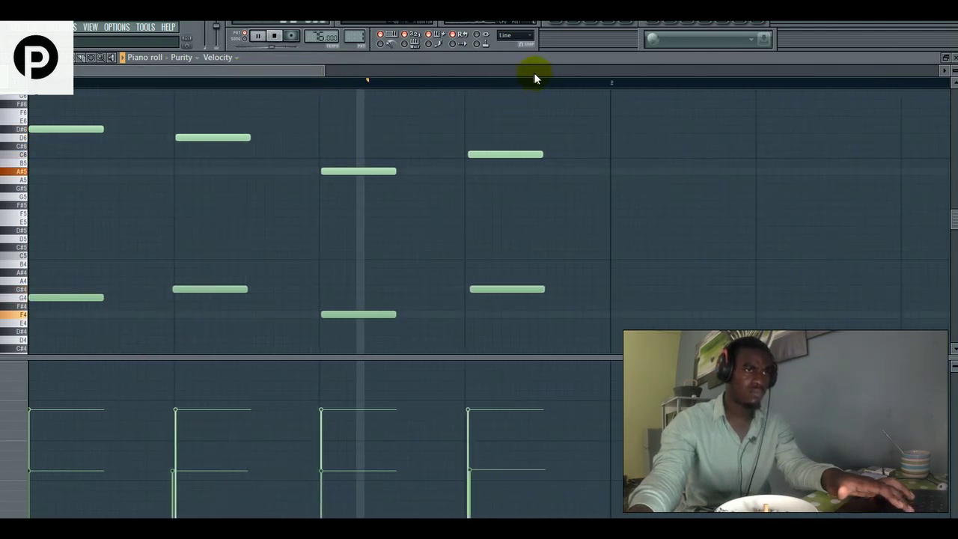
{"action": "key", "text": "space"}
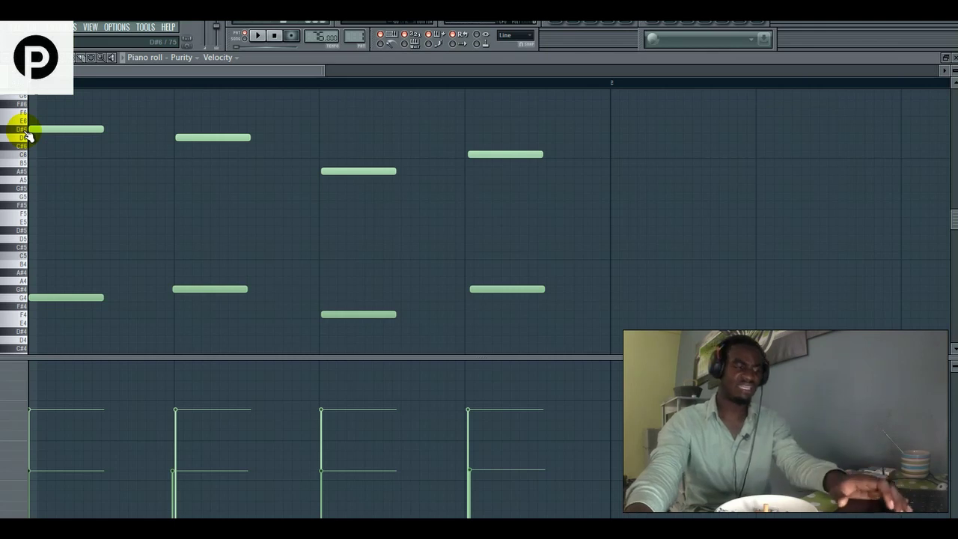
Shift the last C6 and G#4 notes of the Purity melody slightly earlier to the start of the fourth beat.
{"action": "left_click", "coordinate": [509, 155]}
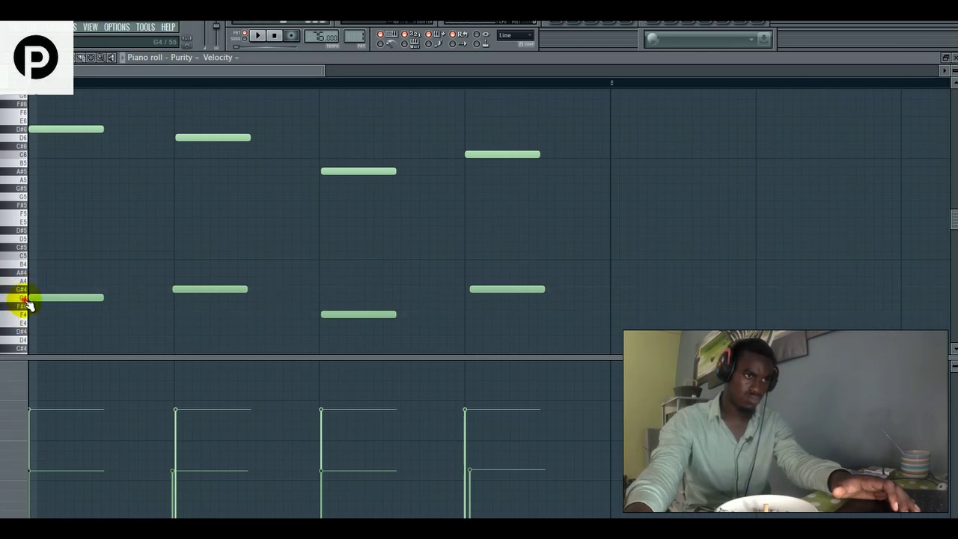
{"action": "key", "text": "space"}
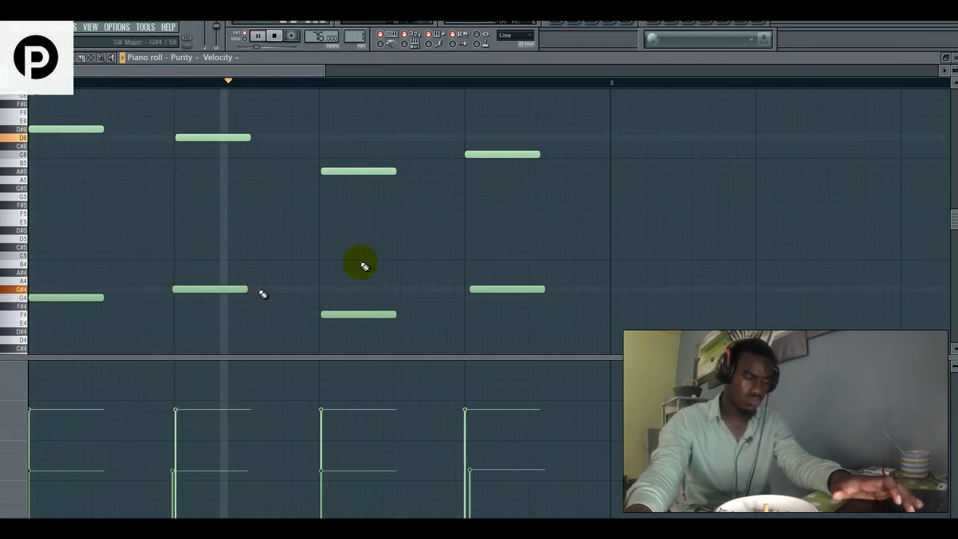
{"action": "left_click_drag", "start_coordinate": [489, 288], "coordinate": [481, 289]}
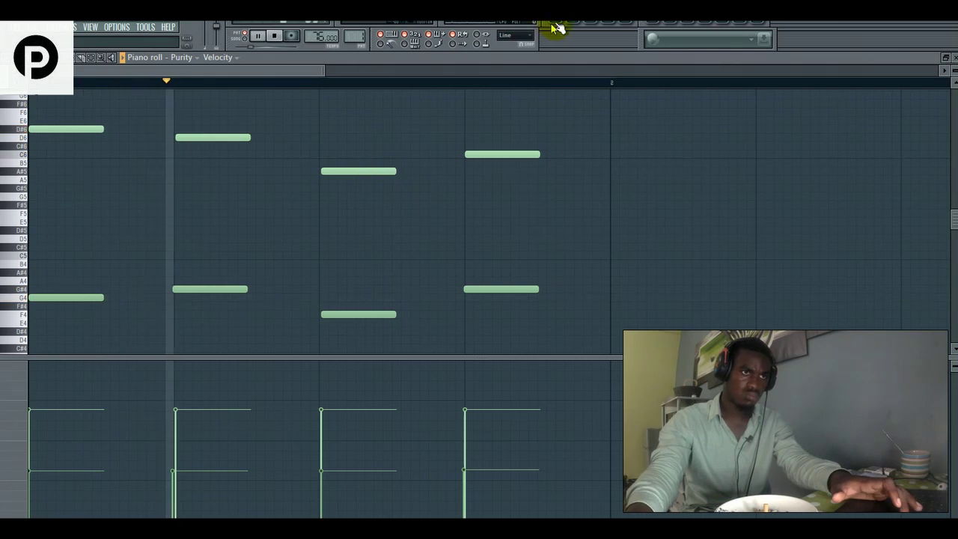
Return to the playlist, set playback to start at bar 3, and mute Track 3 with the 808 clips.
{"action": "key", "text": "F5"}
{"action": "key", "text": "space"}
{"action": "left_click", "coordinate": [168, 84]}
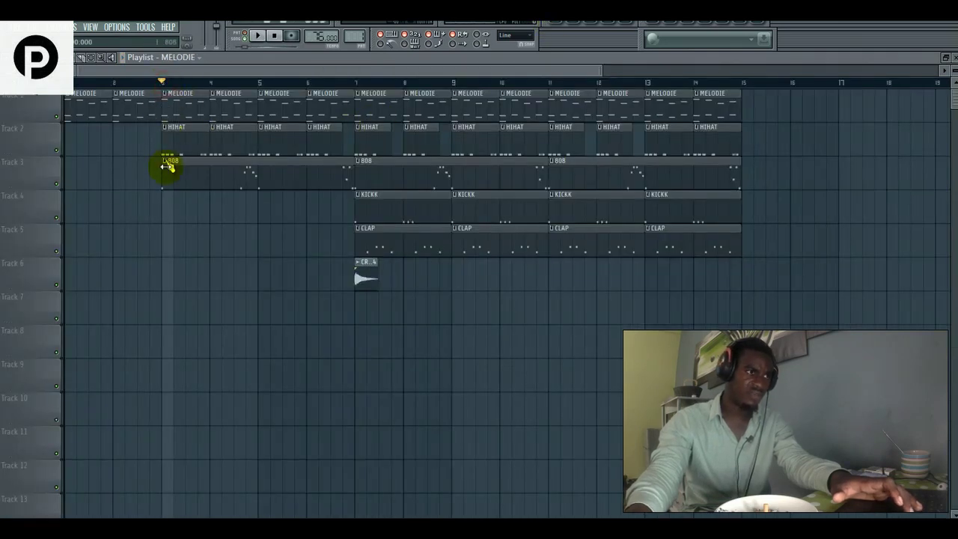
{"action": "left_click", "coordinate": [56, 184]}
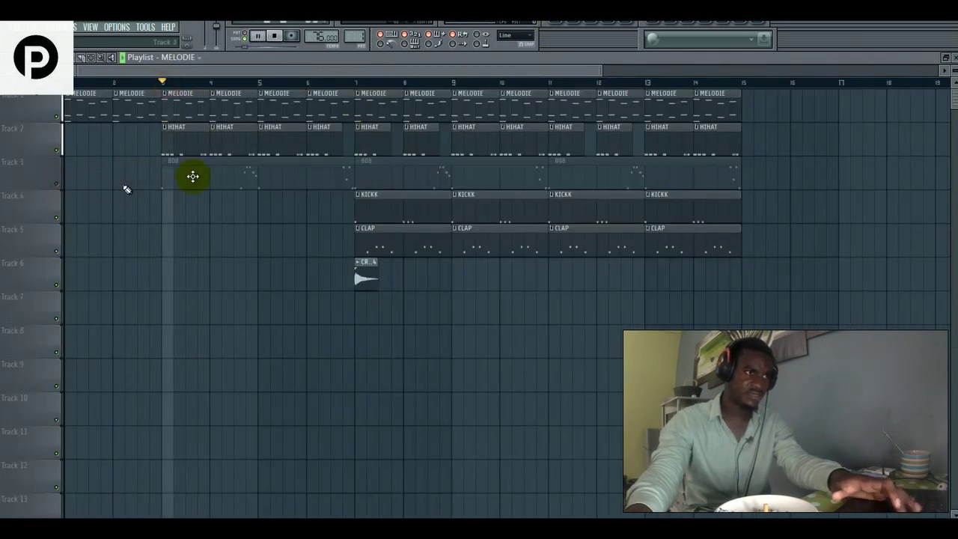
Select the HIHAT pattern and examine the Hi-hats 5 notes in the piano roll during playback.
{"action": "left_click", "coordinate": [229, 135]}
{"action": "key", "text": "space"}
{"action": "left_click", "coordinate": [581, 25]}
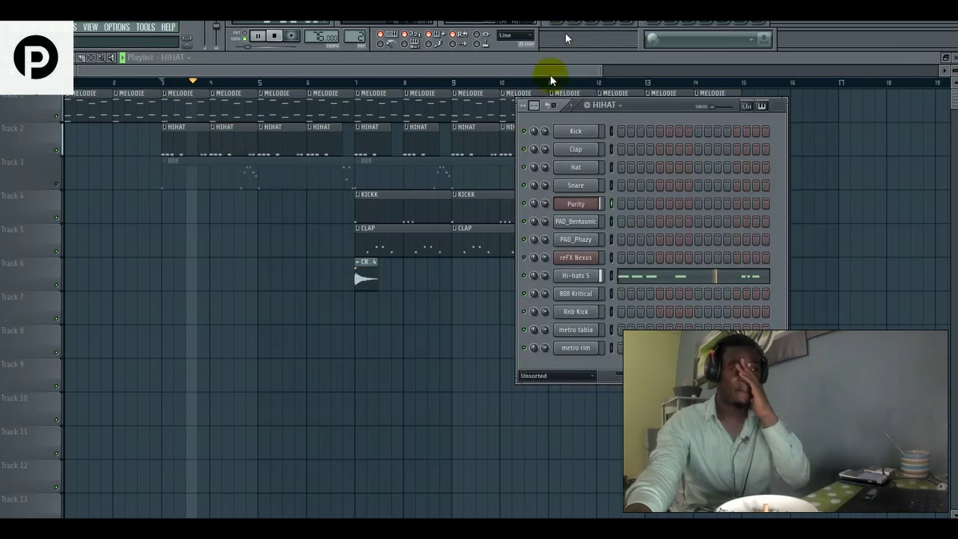
{"action": "left_click", "coordinate": [644, 276]}
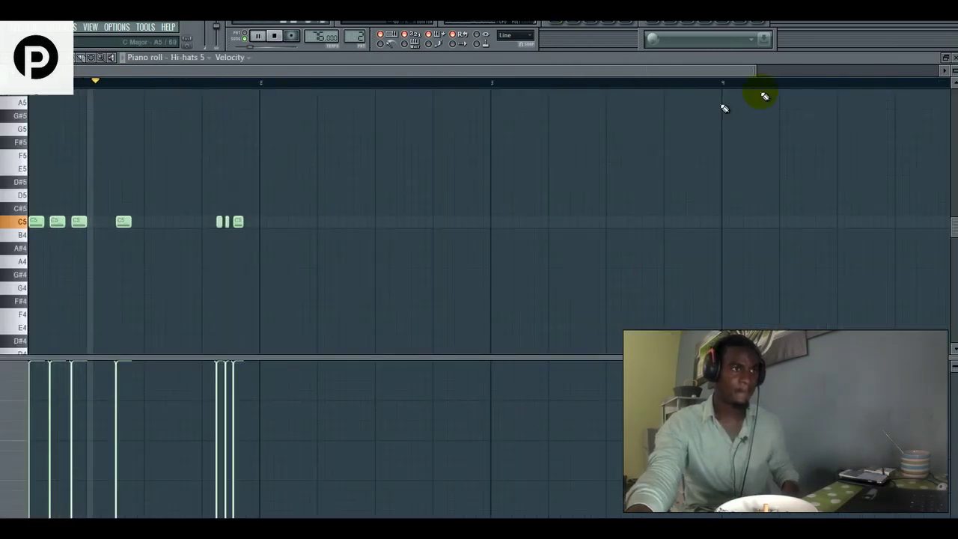
{"action": "left_click_drag", "start_coordinate": [753, 67], "coordinate": [436, 67]}
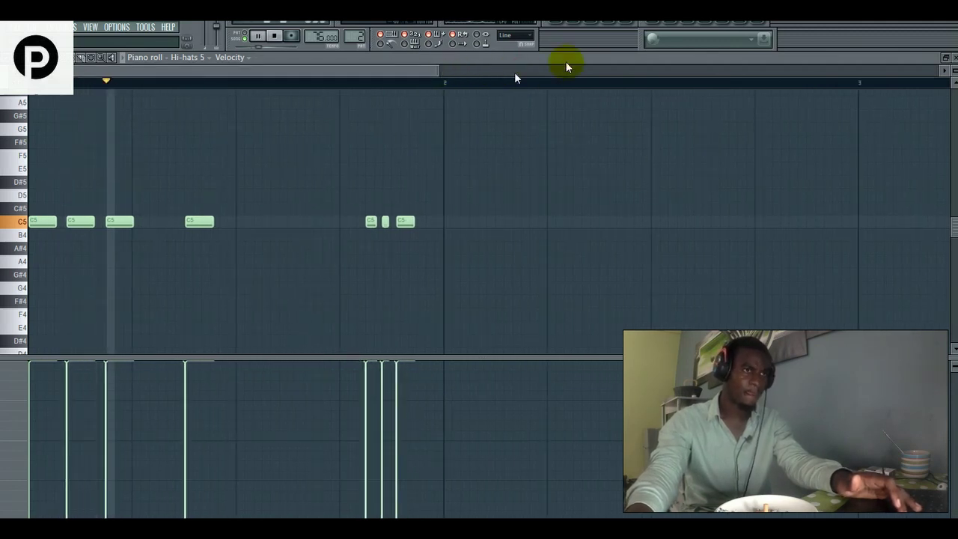
{"action": "left_click", "coordinate": [582, 22]}
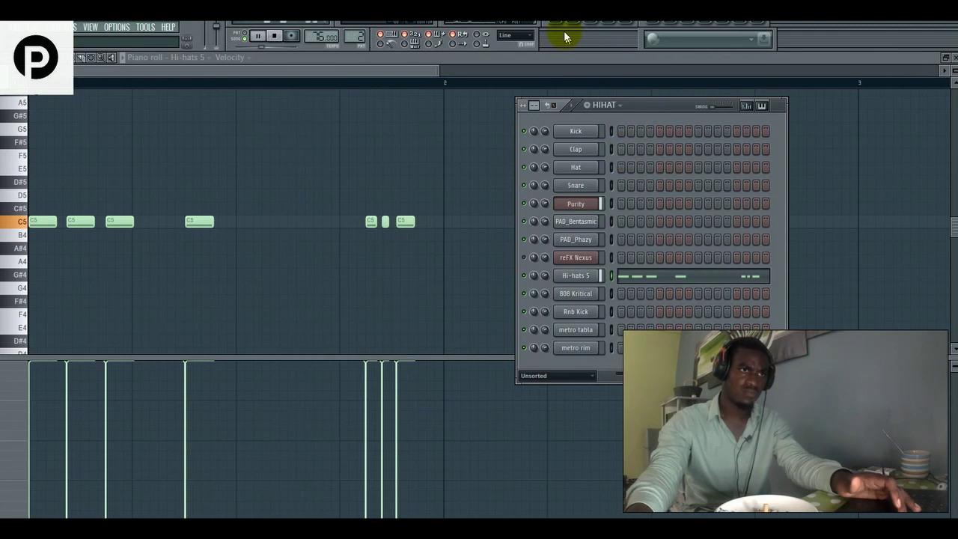
Return to the playlist, select the MELODIE pattern, show its channels, and switch playback to pattern mode.
{"action": "left_click", "coordinate": [564, 23]}
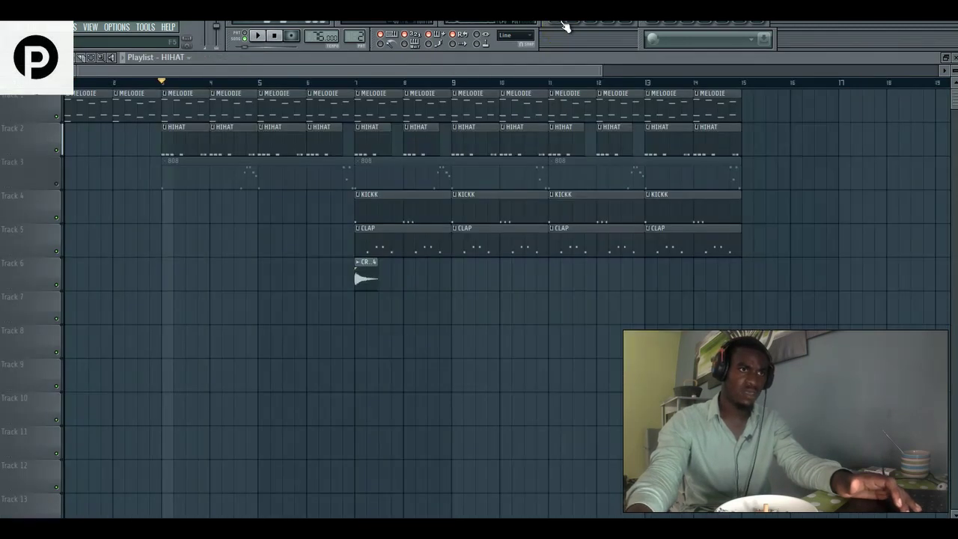
{"action": "left_click", "coordinate": [202, 105]}
{"action": "left_click", "coordinate": [572, 25]}
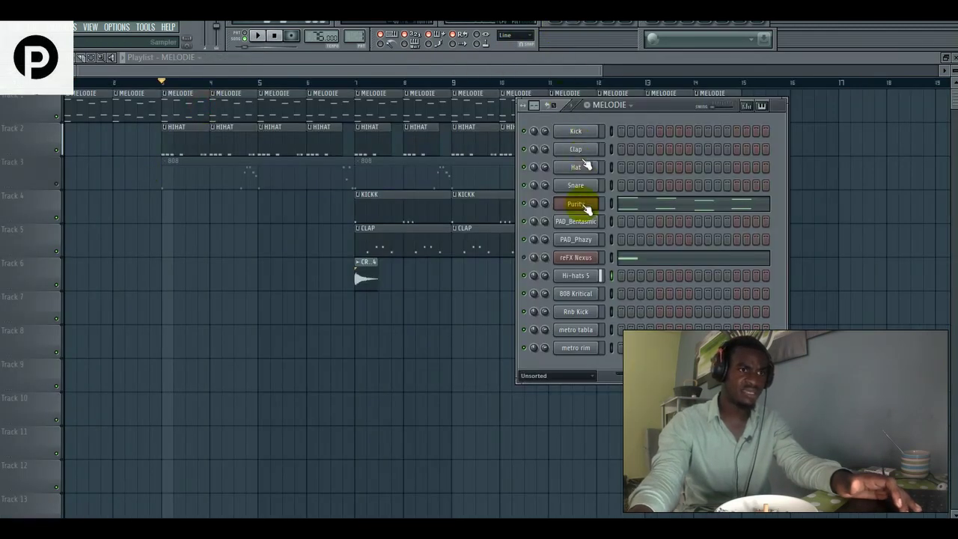
{"action": "left_click", "coordinate": [255, 38]}
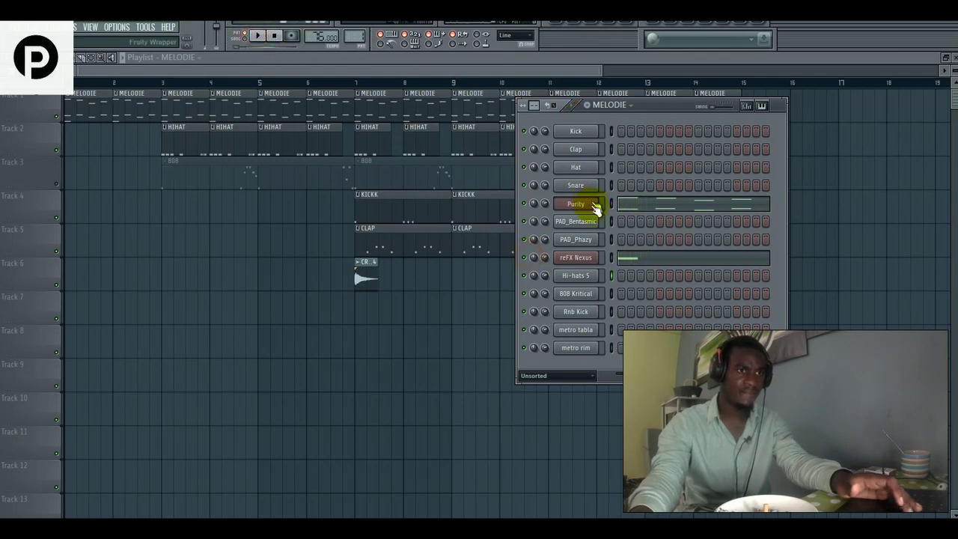
Examine the reFX Nexus notes of the MELODIE pattern in the piano roll during playback, then return to the playlist.
{"action": "left_click", "coordinate": [612, 258]}
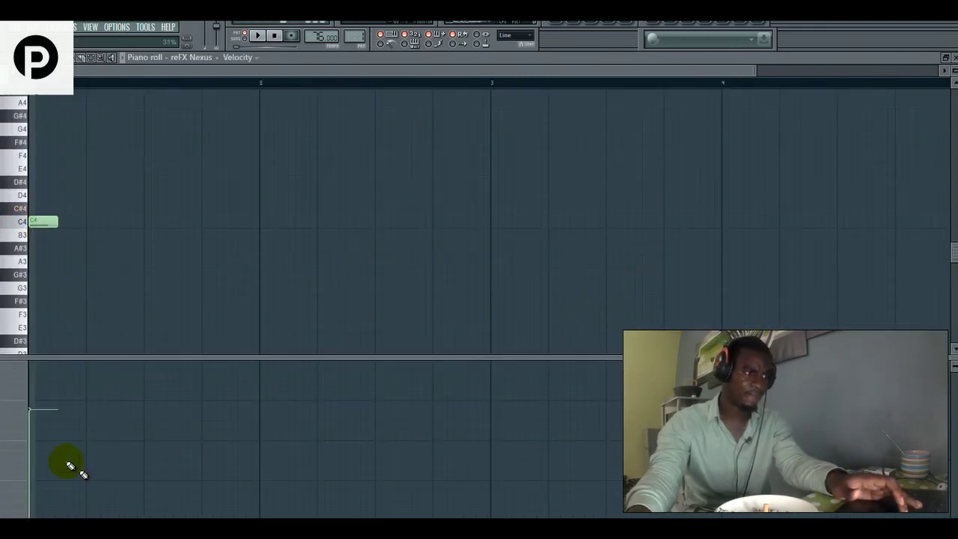
{"action": "key", "text": "space"}
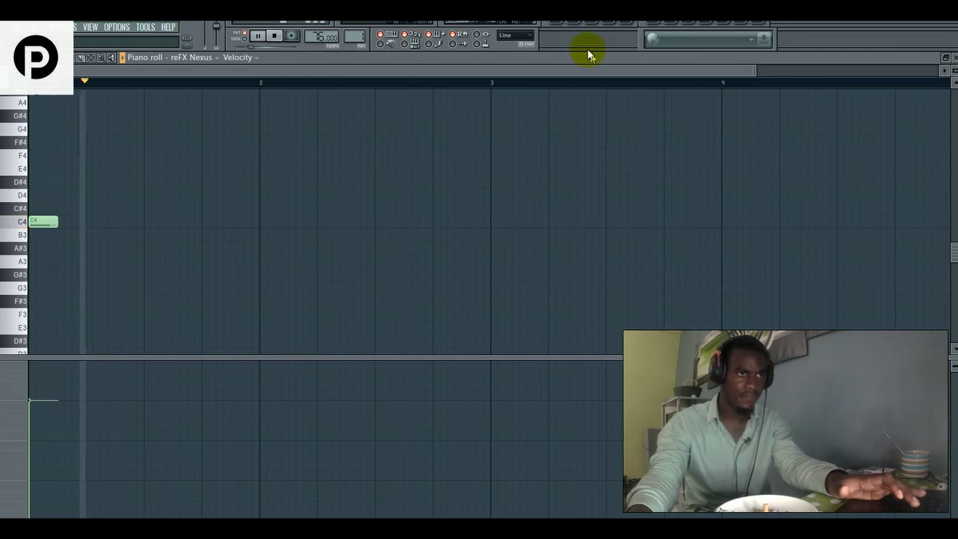
{"action": "left_click", "coordinate": [571, 24]}
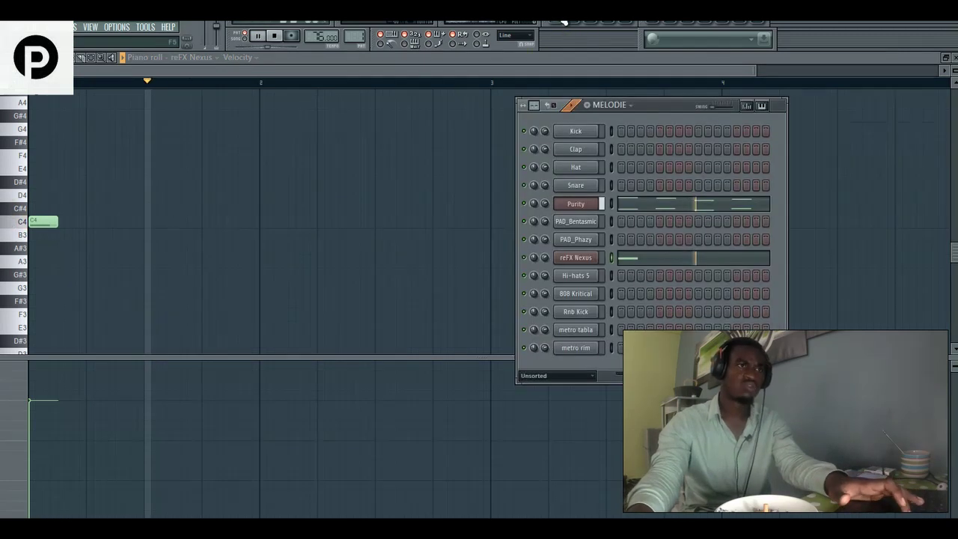
{"action": "left_click", "coordinate": [560, 23]}
Play the song from bar 3 while examining the Hi-hats 5 notes in the piano roll, and stop back in the playlist.
{"action": "left_click", "coordinate": [163, 82]}
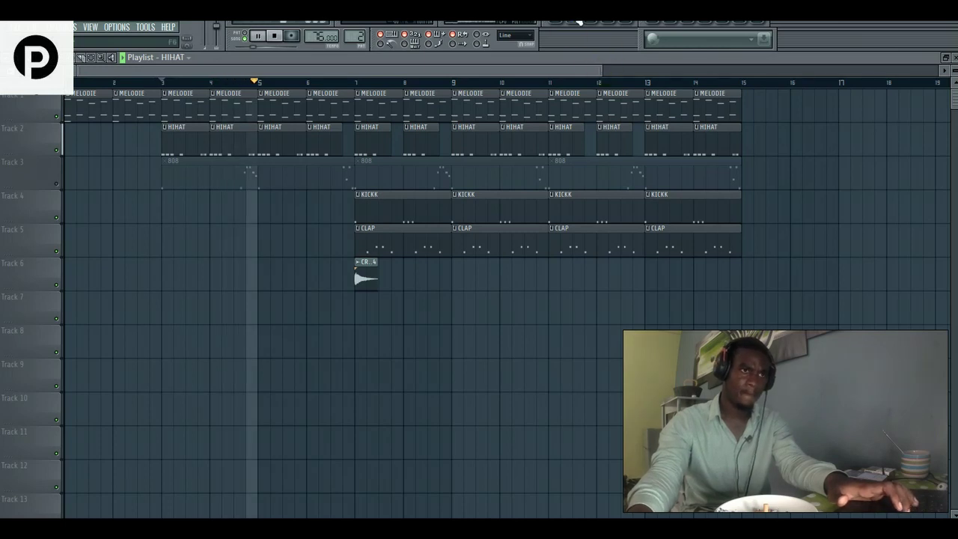
{"action": "left_click", "coordinate": [566, 23]}
{"action": "left_click", "coordinate": [696, 276]}
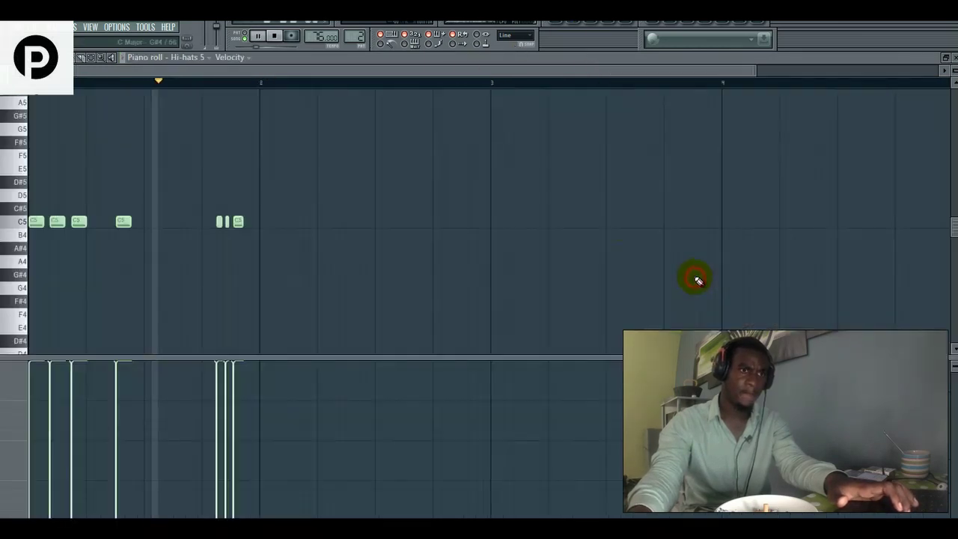
{"action": "left_click_drag", "start_coordinate": [753, 70], "coordinate": [607, 68]}
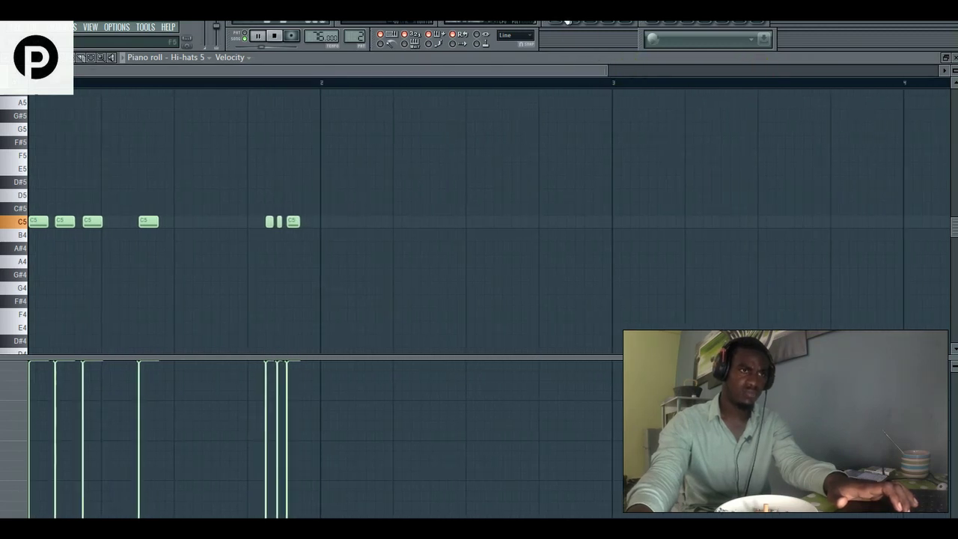
{"action": "left_click", "coordinate": [562, 21]}
{"action": "key", "text": "space"}
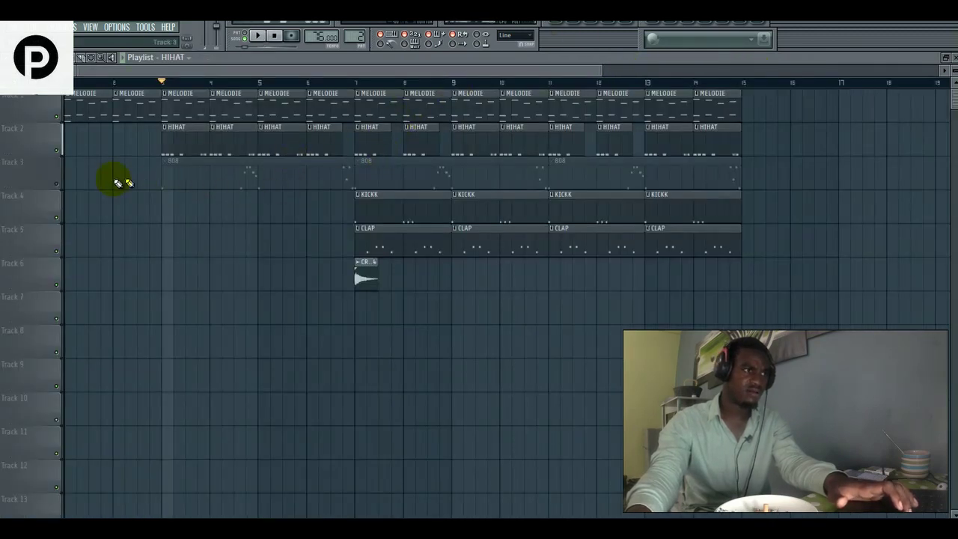
Unmute Track 3 and examine the 808 Kritical notes of the 808 pattern in the piano roll during playback.
{"action": "left_click", "coordinate": [57, 184]}
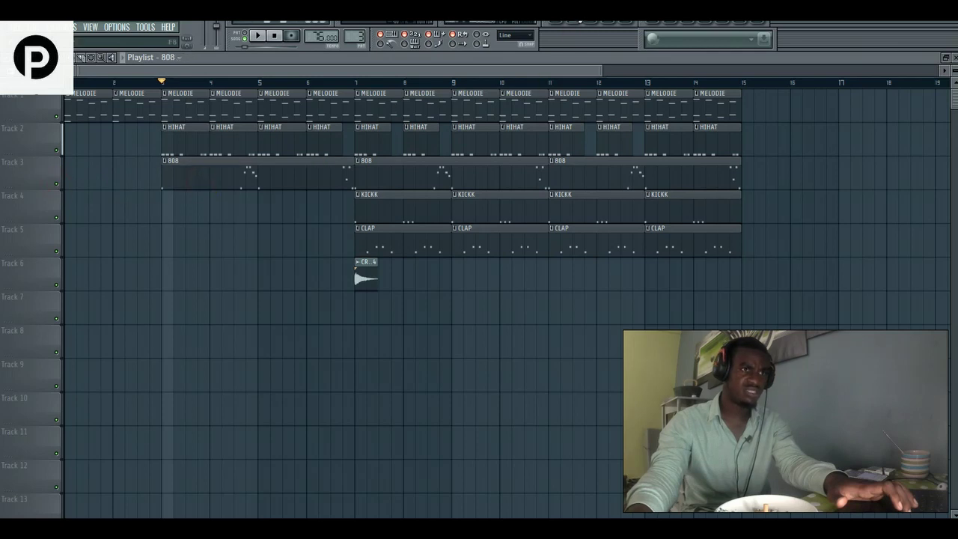
{"action": "left_click", "coordinate": [579, 21]}
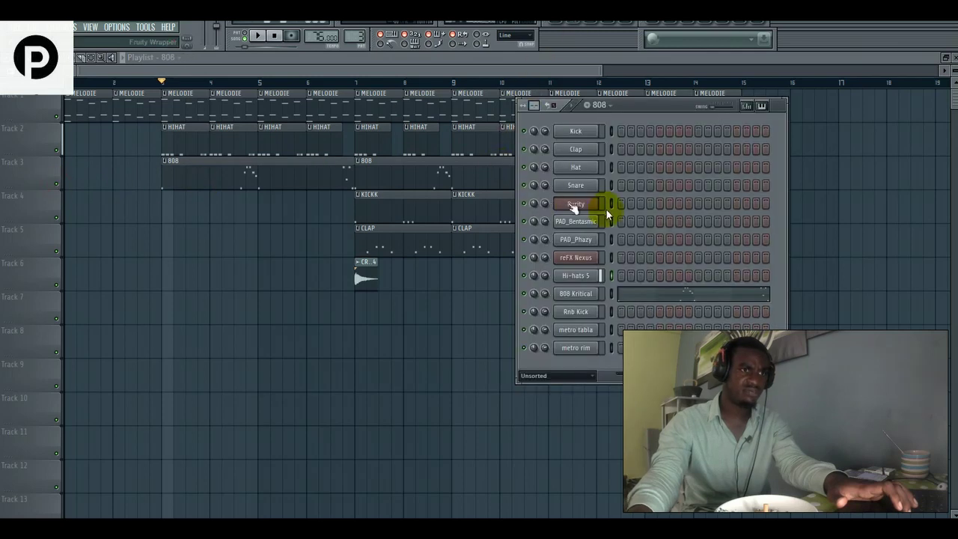
{"action": "left_click", "coordinate": [617, 291]}
{"action": "key", "text": "space"}
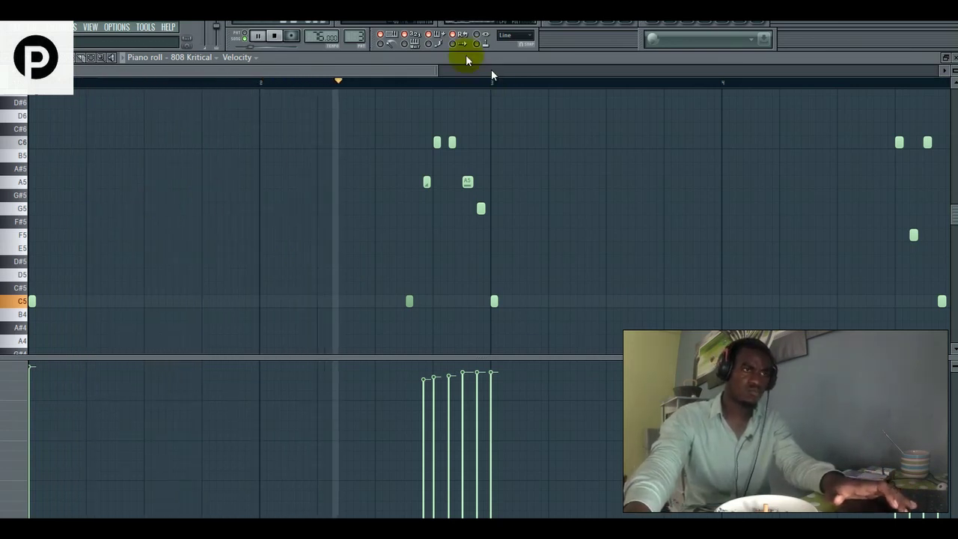
{"action": "mouse_move", "coordinate": [437, 68]}
{"action": "left_mouse_down"}
{"action": "mouse_move", "coordinate": [403, 72]}
{"action": "mouse_move", "coordinate": [454, 70]}
{"action": "left_mouse_up"}
{"action": "key", "text": "space"}
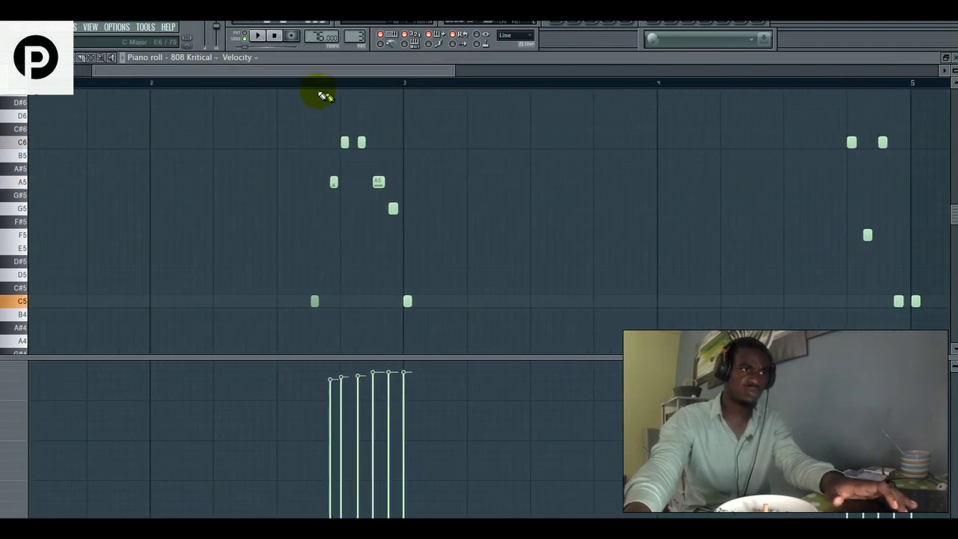
Inspect the Slide option in the note properties of the first A5 note in the 808 Kritical part, and accept the dialog.
{"action": "double_click", "coordinate": [329, 183]}
{"action": "left_click", "coordinate": [460, 142]}
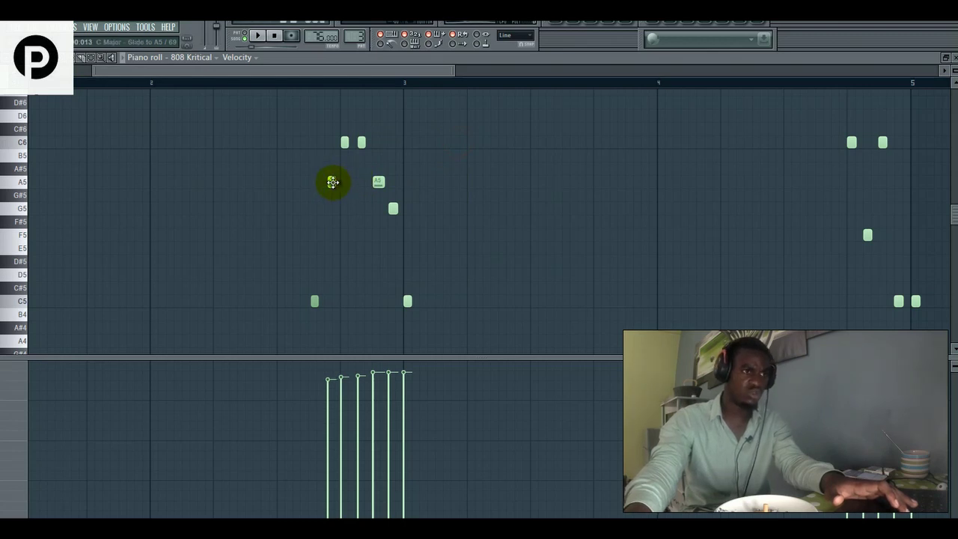
{"action": "double_click", "coordinate": [332, 182]}
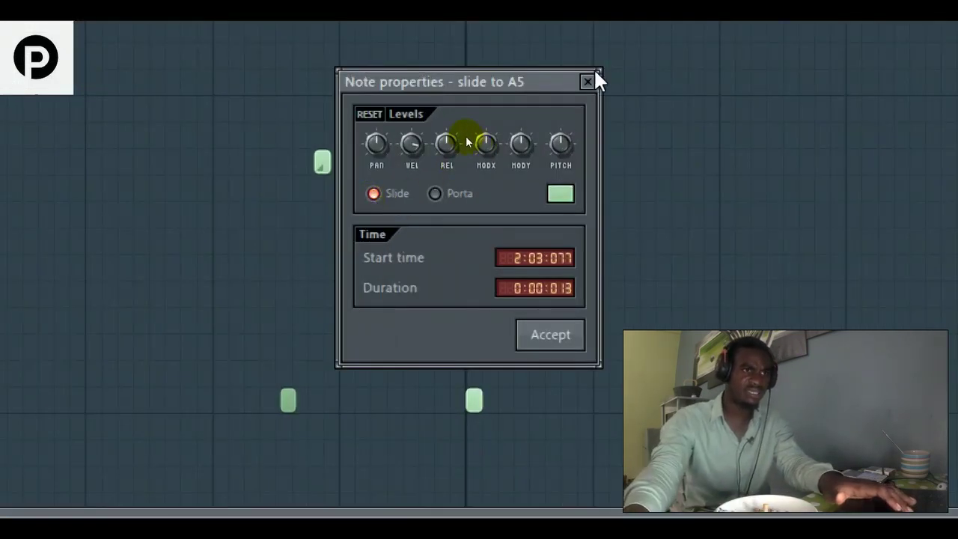
{"action": "left_click", "coordinate": [553, 337]}
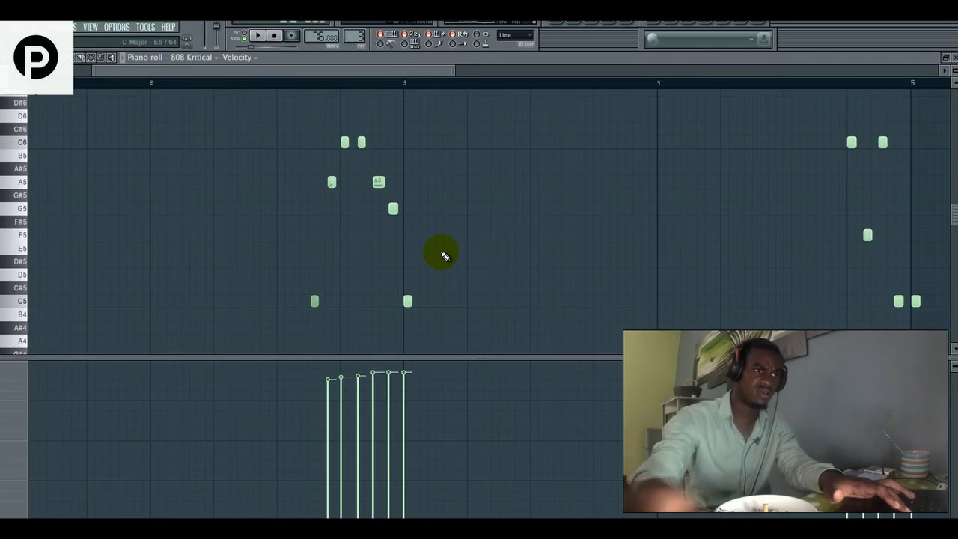
Listen to the 808 Kritical slide notes in the piano roll and return to the playlist.
{"action": "key", "text": "space"}
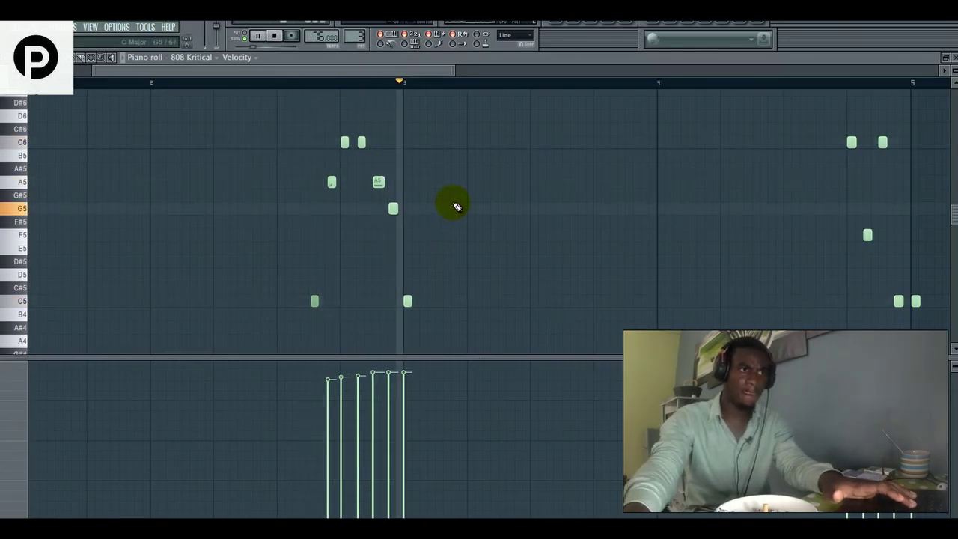
{"action": "left_click_drag", "start_coordinate": [441, 71], "coordinate": [600, 72]}
{"action": "key", "text": "F5"}
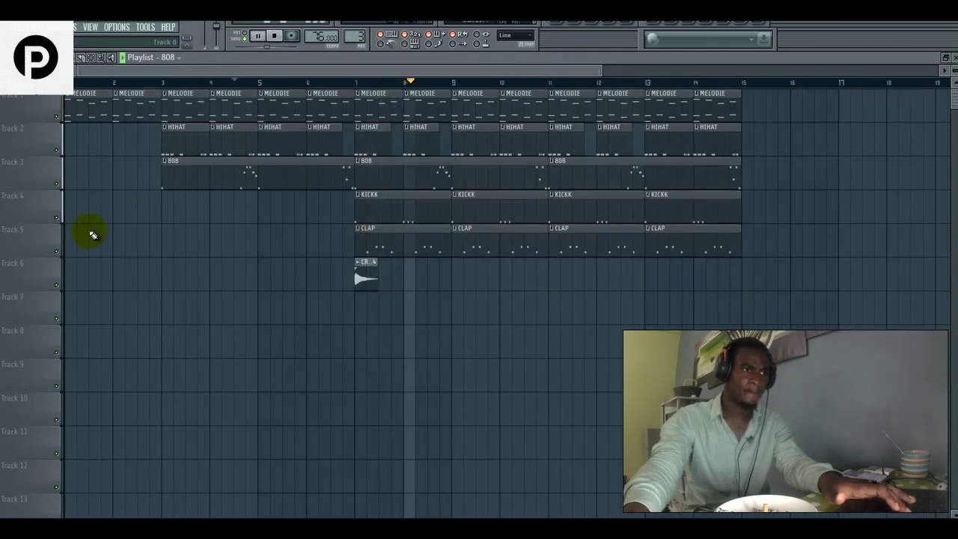
Mute Track 4 with the KICKK clips, and select the CLAP pattern with its channels shown and playback stopped.
{"action": "left_click", "coordinate": [57, 218]}
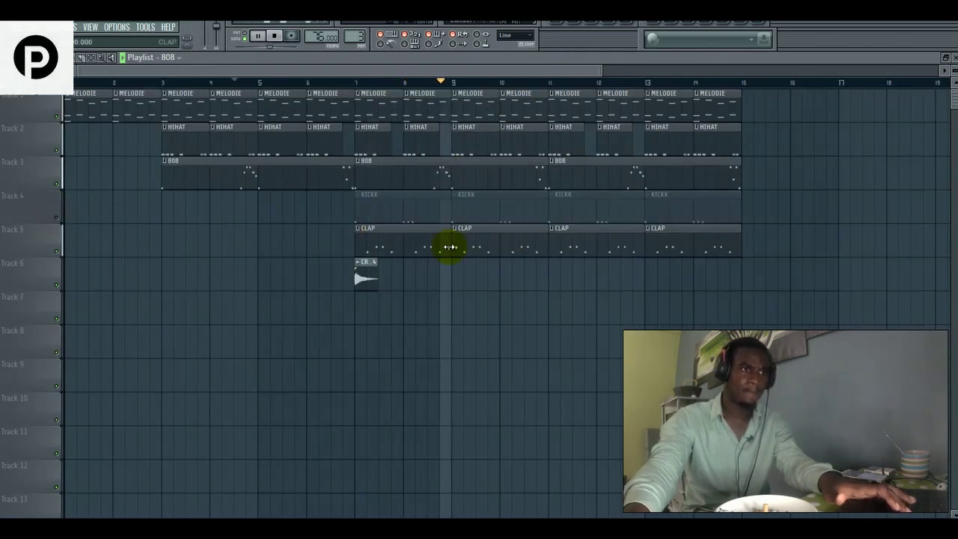
{"action": "left_click", "coordinate": [489, 245]}
{"action": "left_click", "coordinate": [578, 23]}
{"action": "key", "text": "space"}
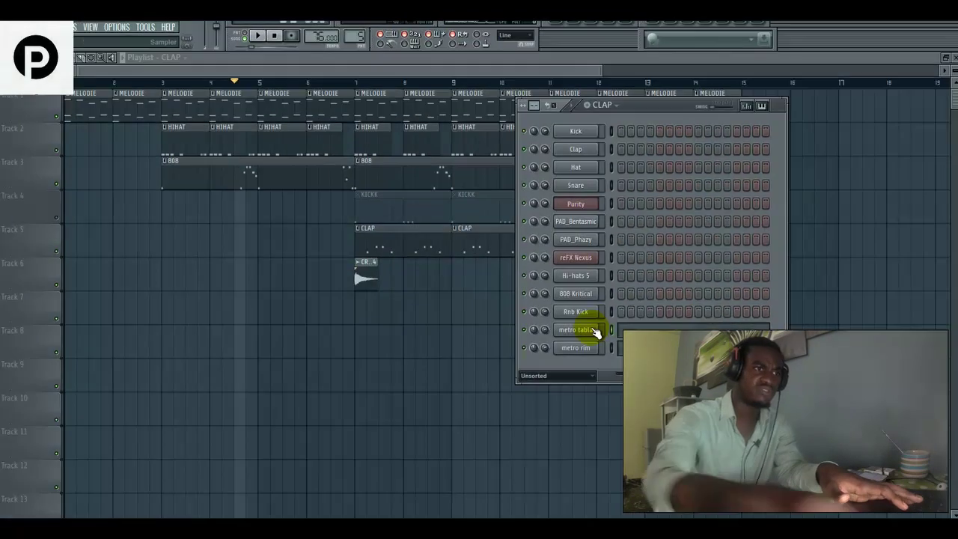
Inspect the Fruity Reeverb 2 effect on the metro tabla mixer track while playing the CLAP pattern.
{"action": "left_click", "coordinate": [605, 16]}
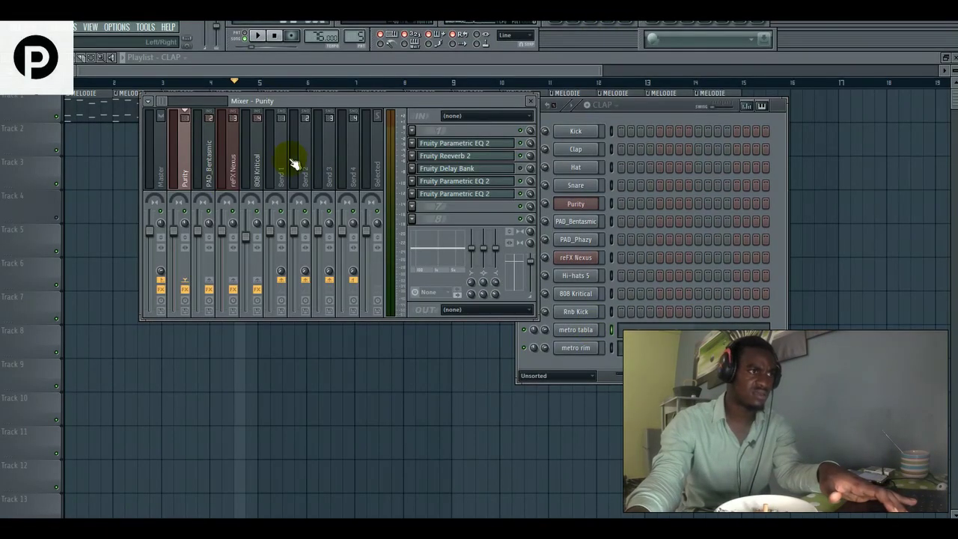
{"action": "left_click_drag", "start_coordinate": [163, 102], "coordinate": [164, 102]}
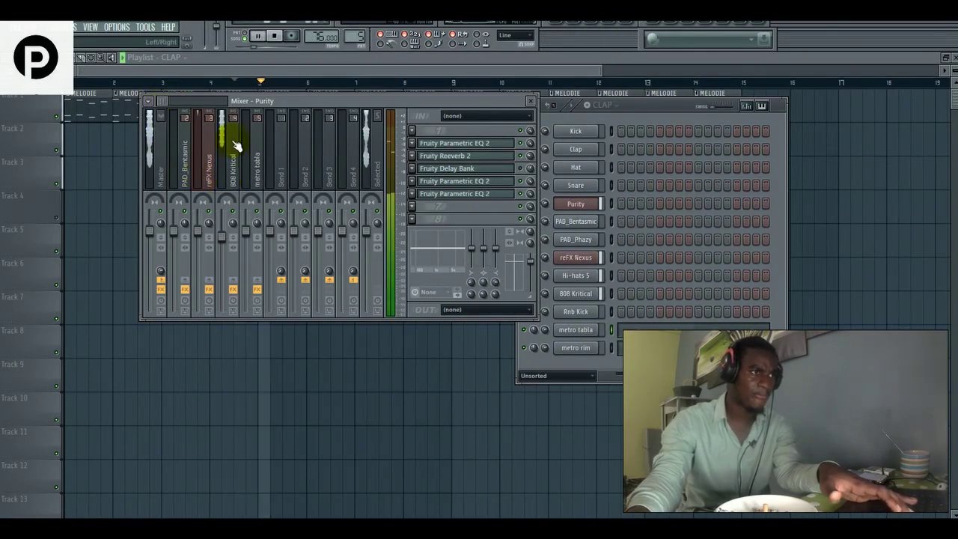
{"action": "left_click", "coordinate": [264, 160]}
{"action": "key", "text": "space"}
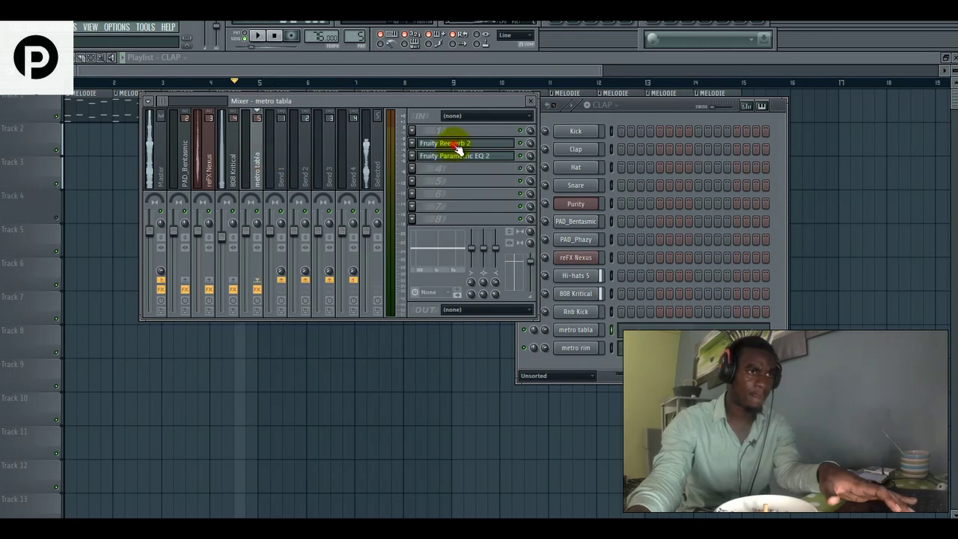
{"action": "left_click", "coordinate": [456, 144]}
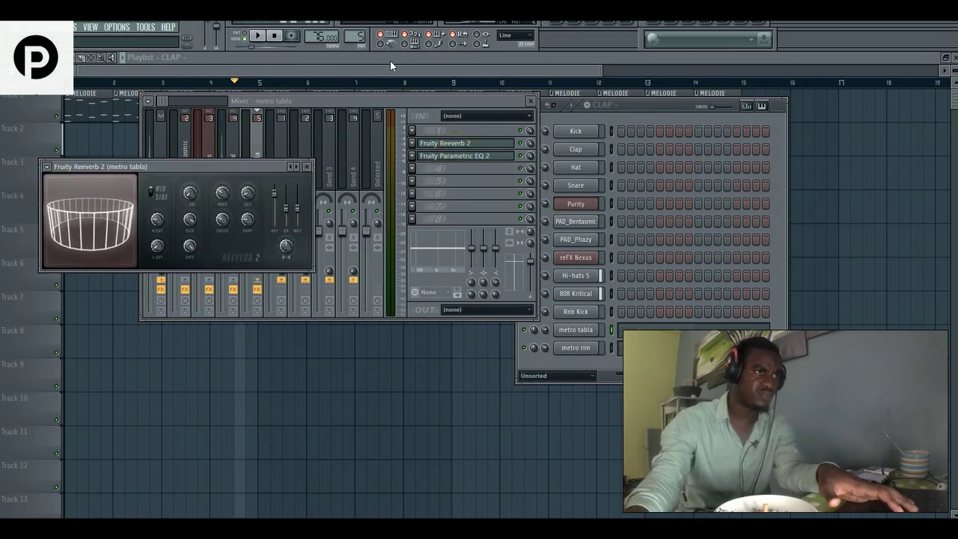
{"action": "left_click", "coordinate": [256, 35]}
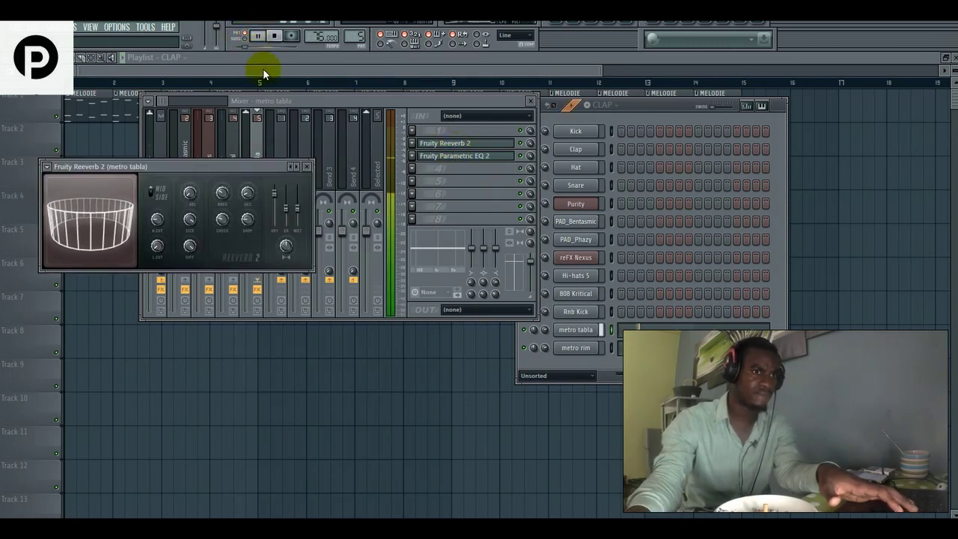
{"action": "left_click_drag", "start_coordinate": [178, 167], "coordinate": [271, 157]}
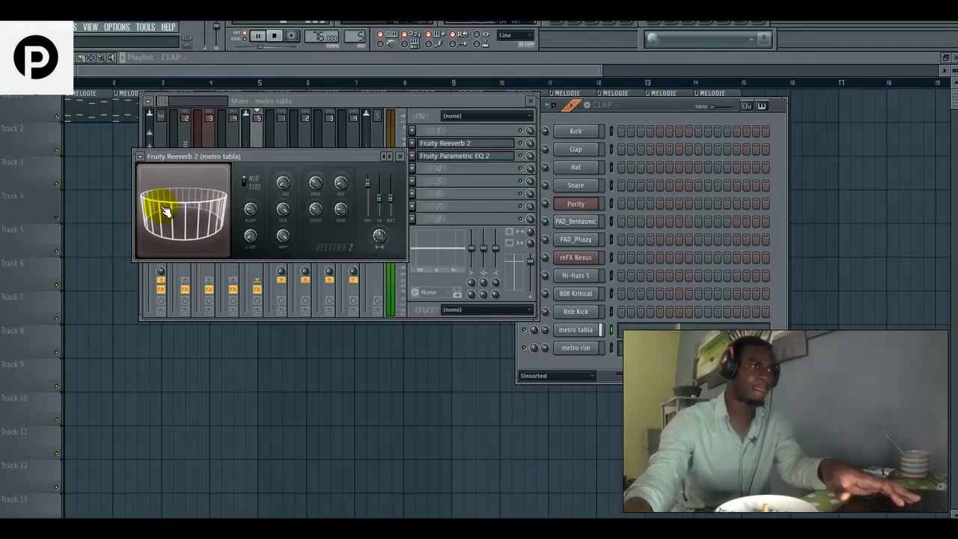
Examine the metro rim notes in the piano roll and play the CLAP pattern from its beginning.
{"action": "left_click", "coordinate": [619, 346]}
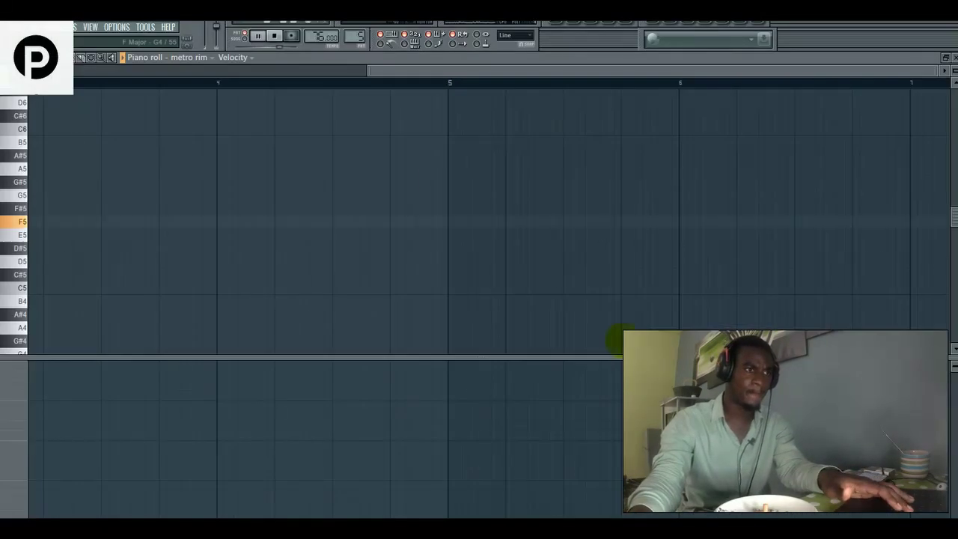
{"action": "left_click", "coordinate": [321, 71]}
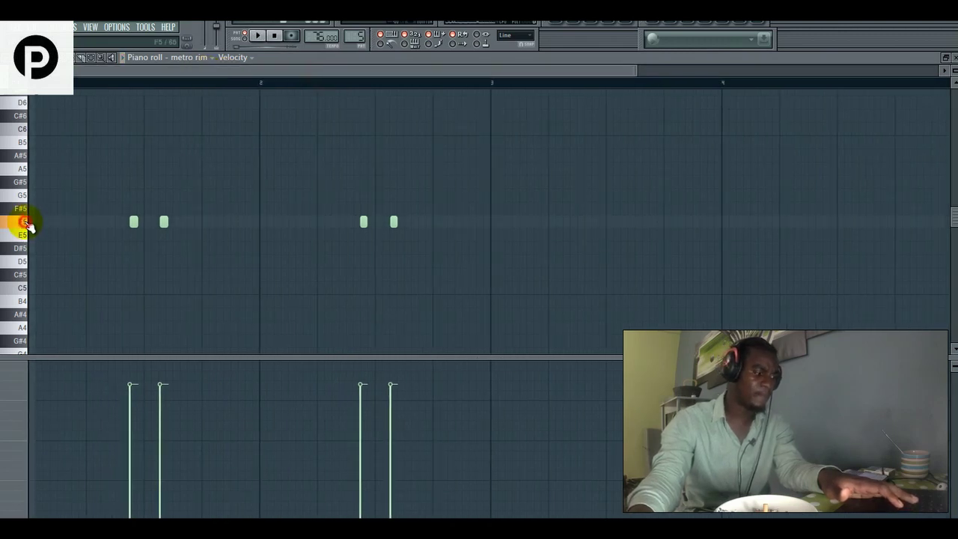
{"action": "key", "text": "space"}
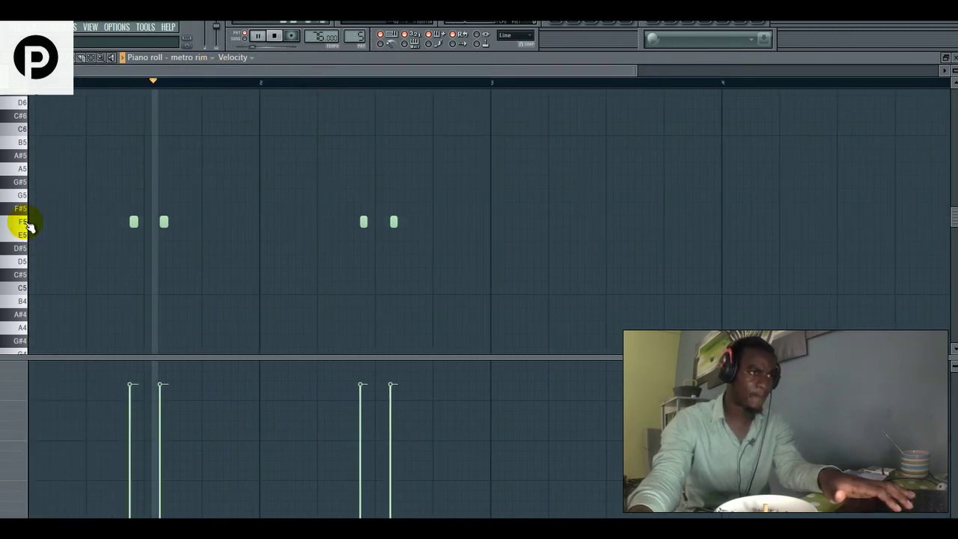
Examine the metro tabla notes in the piano roll during playback and return to the playlist.
{"action": "left_click", "coordinate": [579, 25]}
{"action": "left_click", "coordinate": [662, 330]}
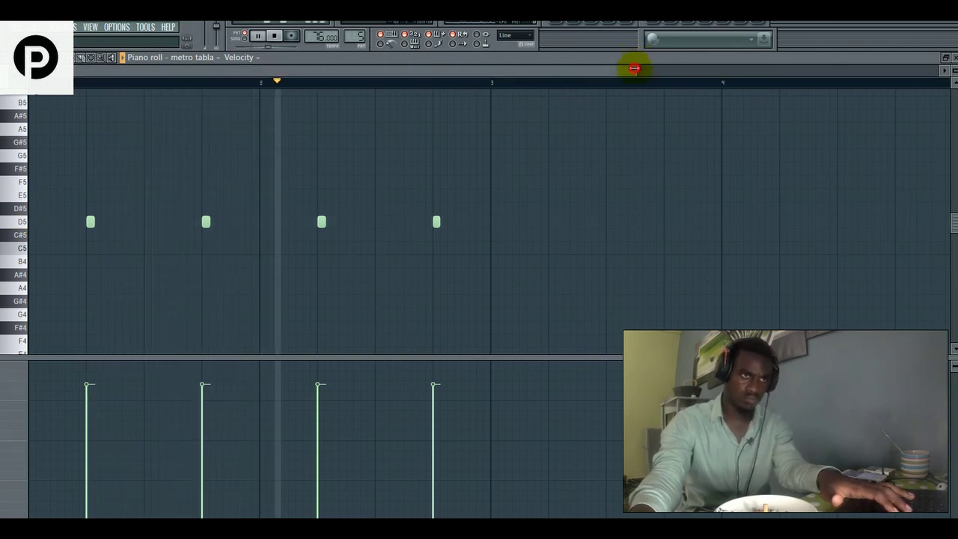
{"action": "left_click_drag", "start_coordinate": [634, 68], "coordinate": [438, 71]}
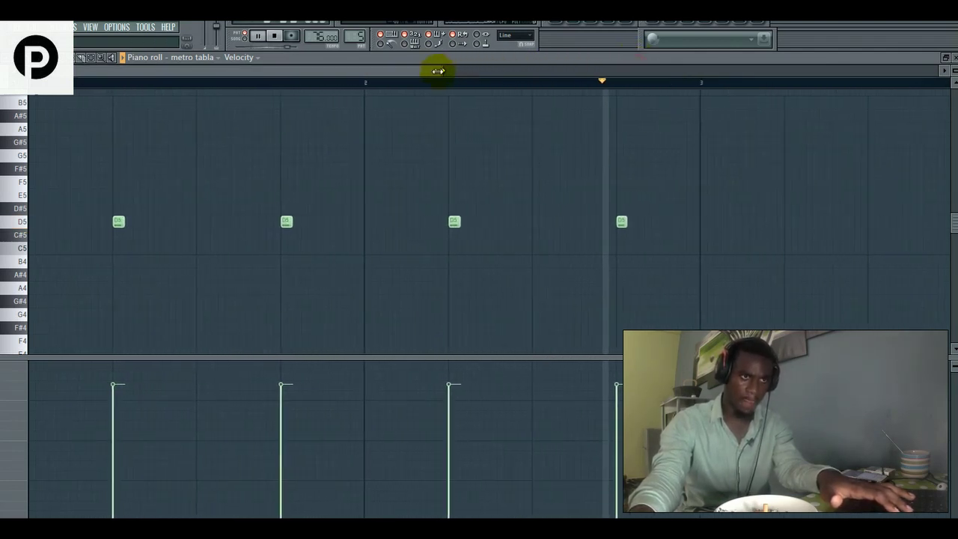
{"action": "left_click", "coordinate": [561, 22]}
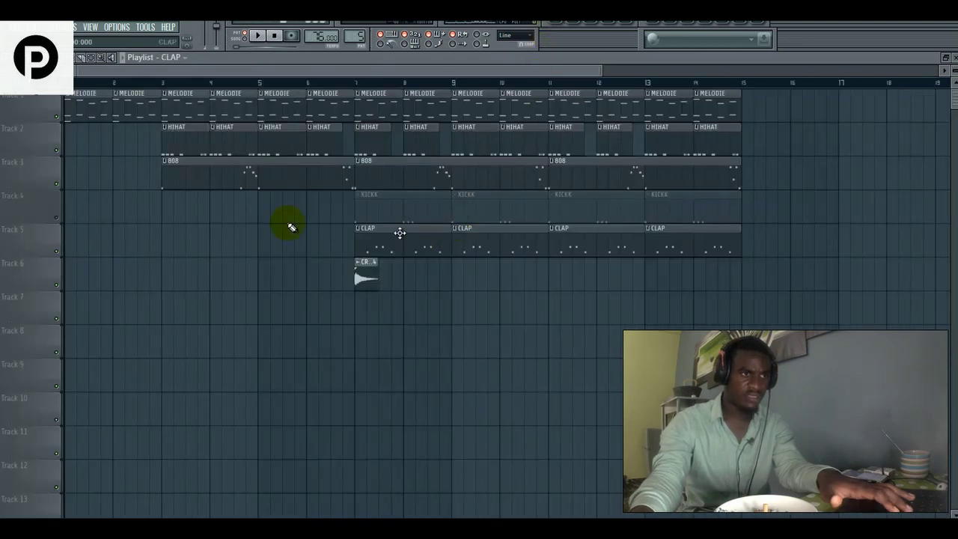
Unmute Track 4 and play the song from bar 7 with the KICKK pattern selected and its channels shown.
{"action": "left_click", "coordinate": [59, 219]}
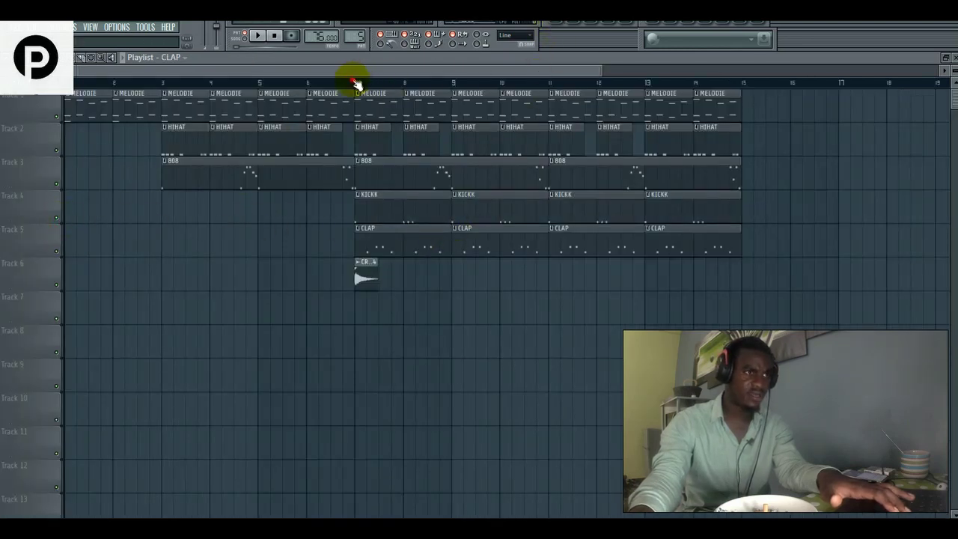
{"action": "left_click", "coordinate": [384, 208]}
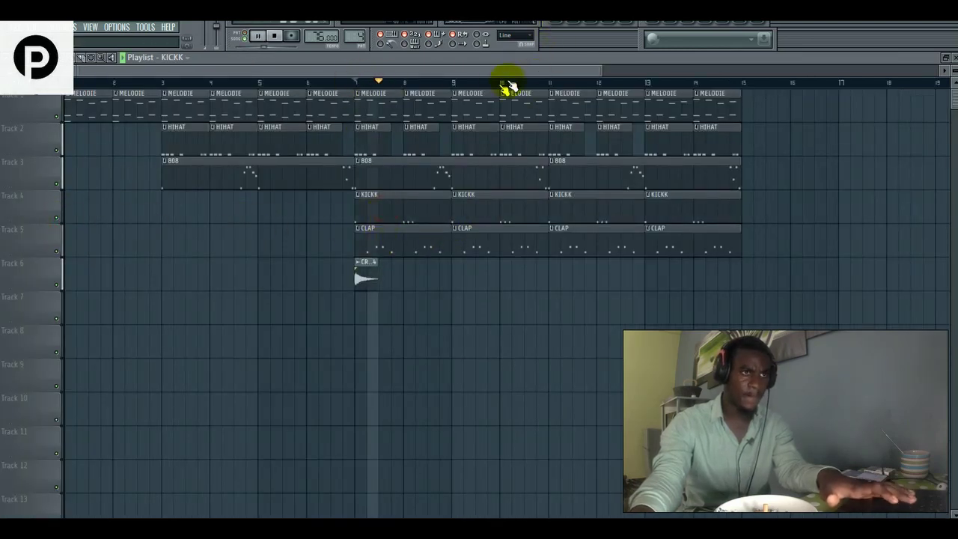
{"action": "left_click", "coordinate": [575, 21]}
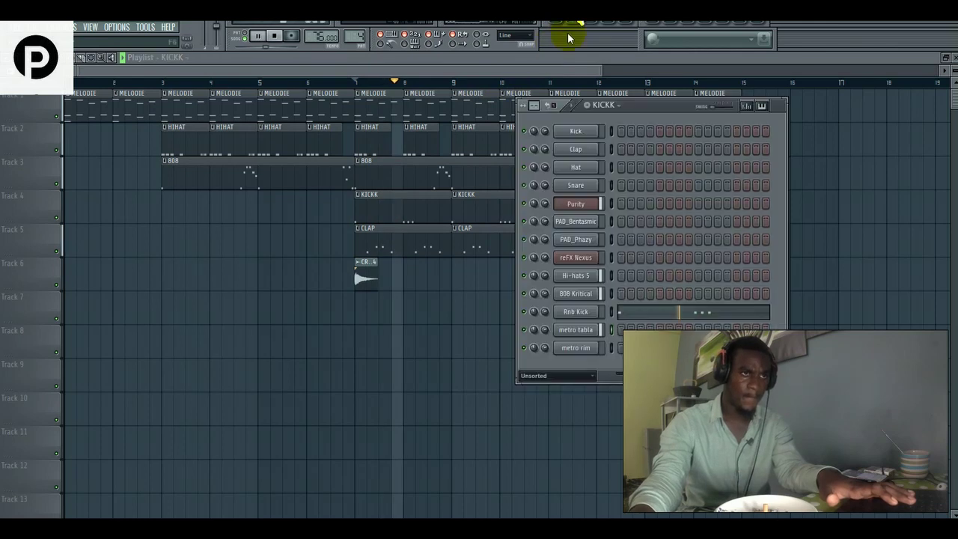
Examine the Rnb Kick notes in the piano roll during playback and return to the playlist.
{"action": "left_click", "coordinate": [660, 313]}
{"action": "left_click_drag", "start_coordinate": [633, 73], "coordinate": [594, 73]}
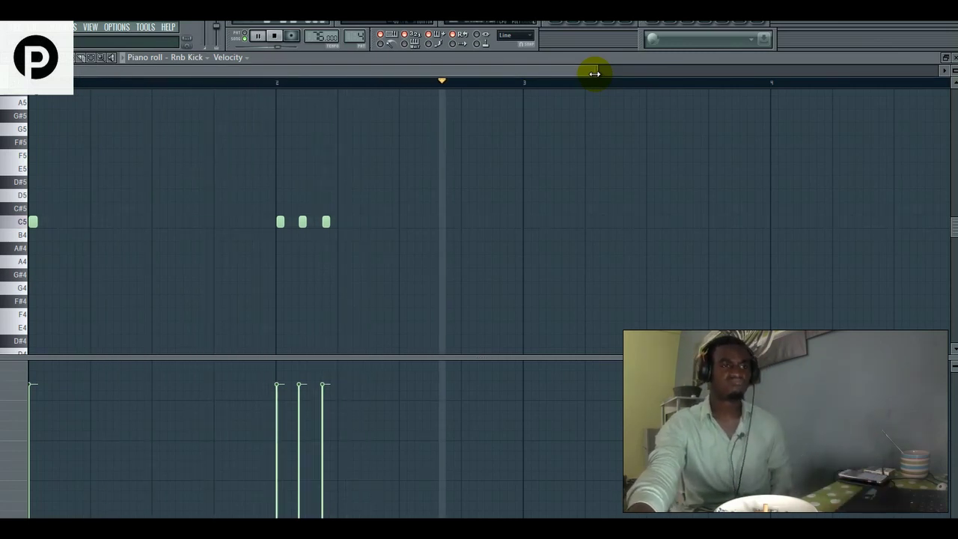
{"action": "left_click", "coordinate": [560, 21]}
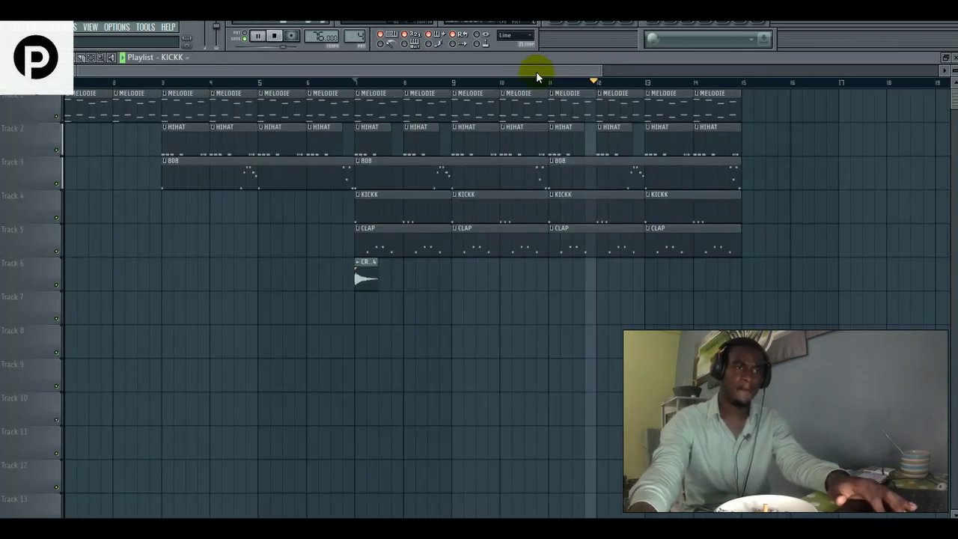